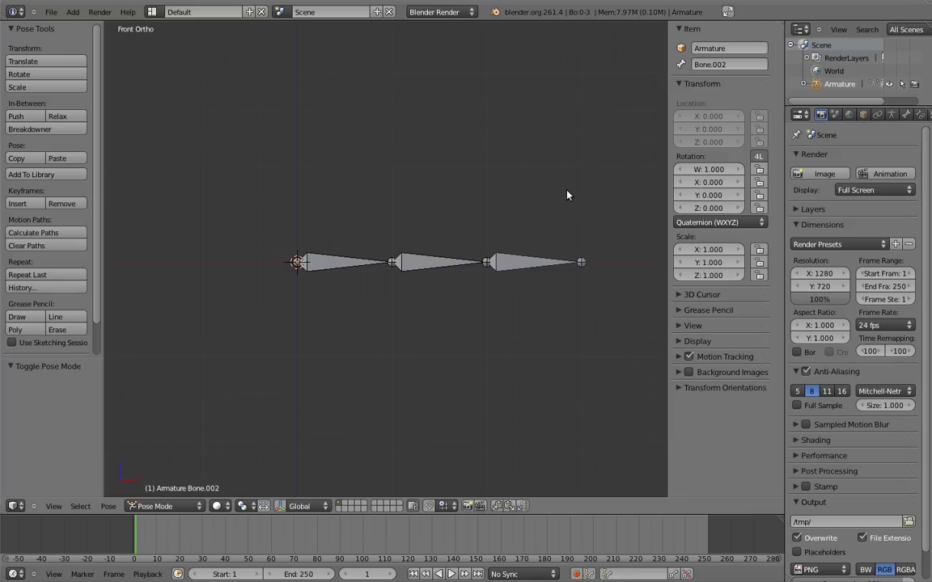
Step: Curl the three-bone chain by rotating the middle bone about 106°, the end bone inward, and the first bone downward
{"action": "right_click", "coordinate": [453, 263]}
{"action": "key", "text": "r"}
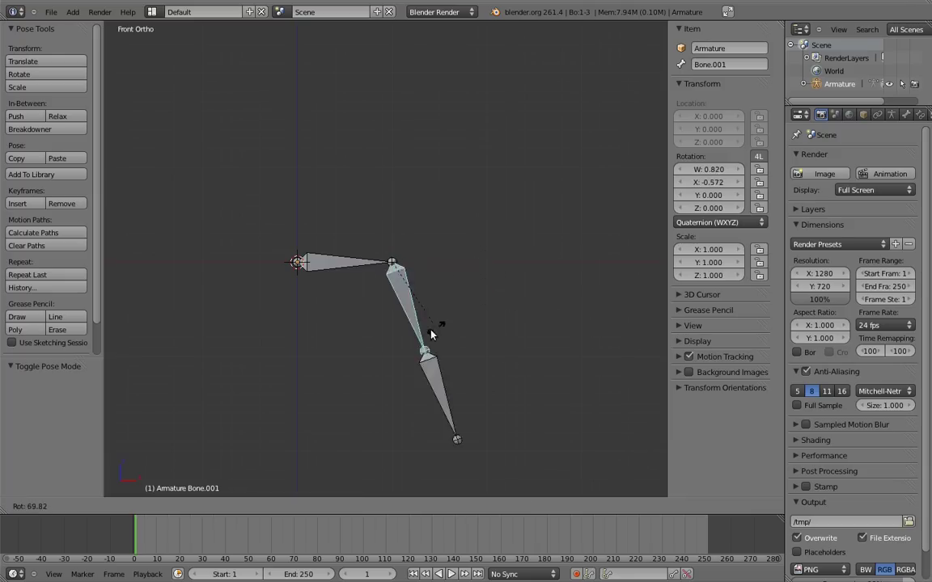
{"action": "left_click", "coordinate": [357, 385]}
{"action": "right_click", "coordinate": [357, 385]}
{"action": "key", "text": "r"}
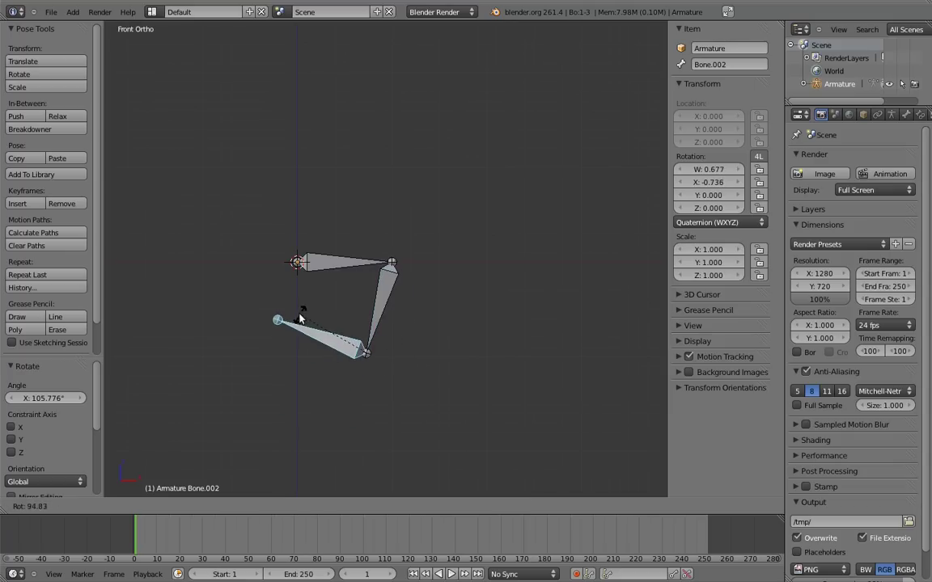
{"action": "left_click", "coordinate": [296, 320]}
{"action": "right_click", "coordinate": [348, 262]}
{"action": "key", "text": "r"}
{"action": "left_click", "coordinate": [344, 356]}
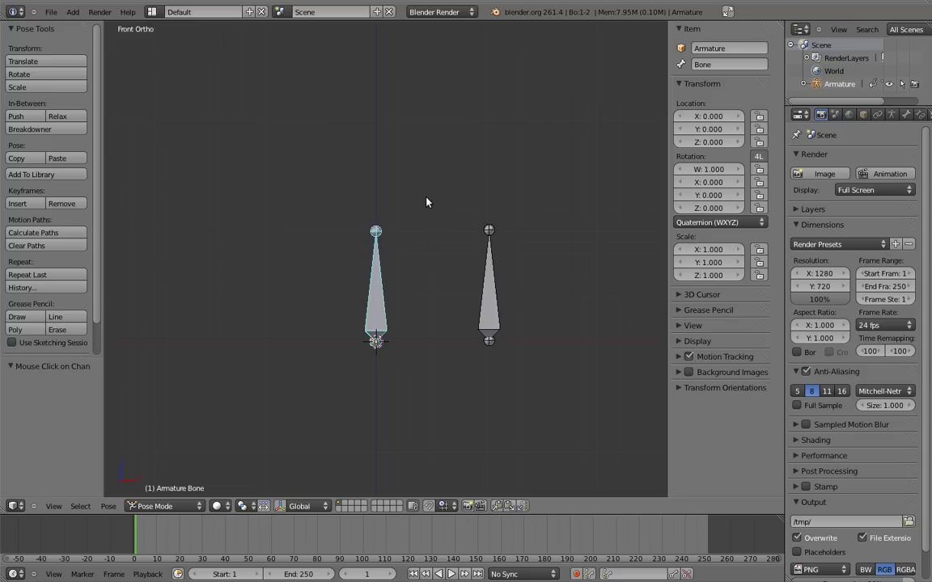
Step: Test the driven bone's response by temporarily scaling down the control bone beside it
{"action": "key", "text": "s"}
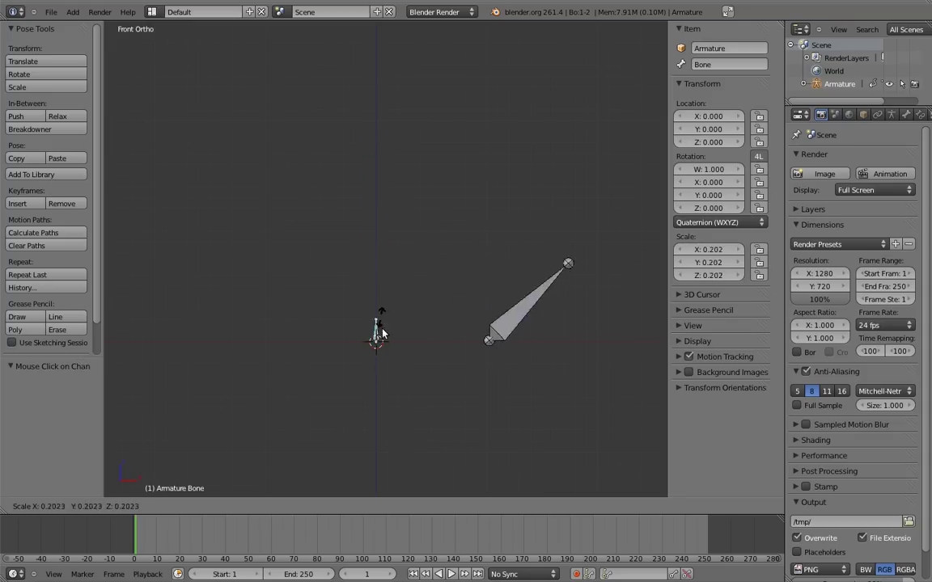
{"action": "key", "text": "Escape"}
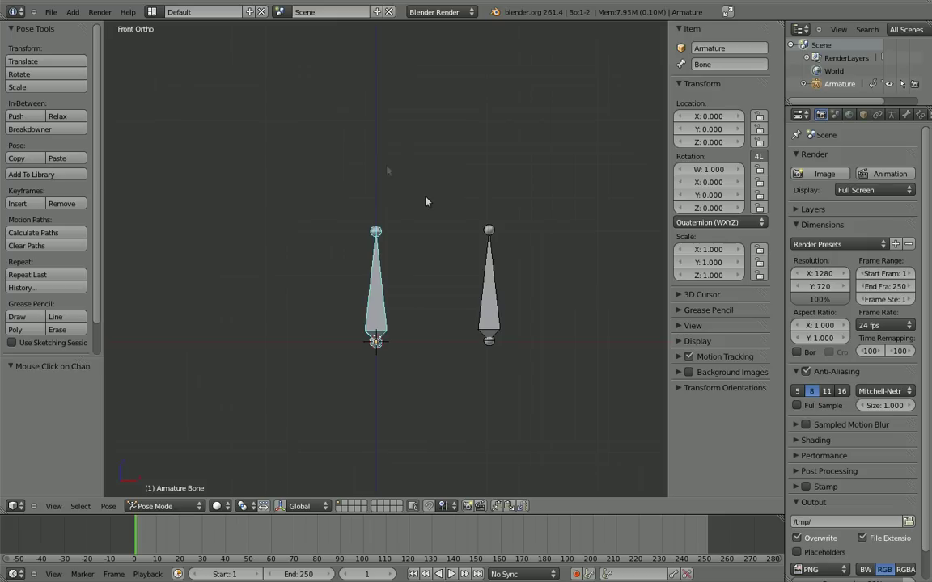
{"action": "key", "text": "s"}
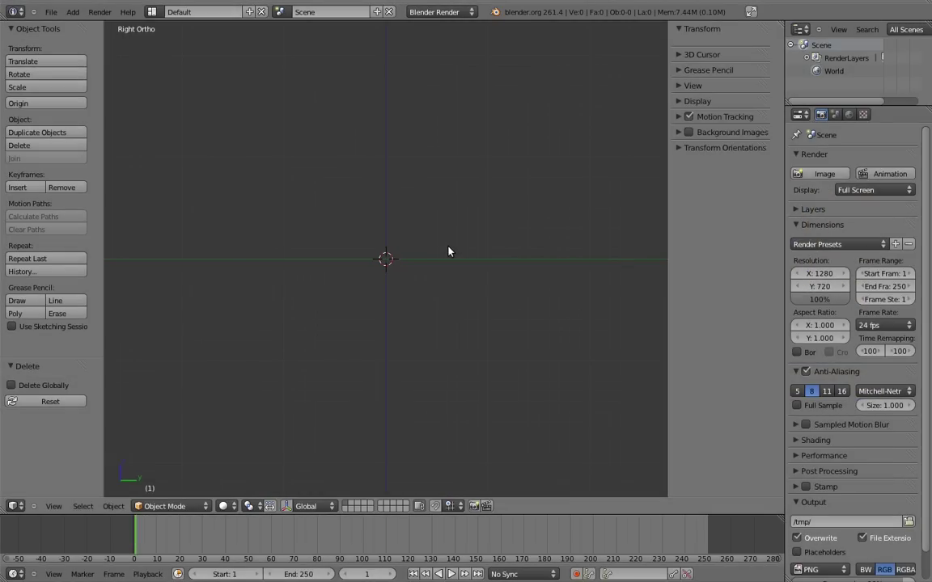
Step: Add a single-bone armature at the origin and move the bone's tip so it lies flat along Y, with its tail at Y 1.000
{"action": "key", "text": "shift+a"}
{"action": "mouse_move", "coordinate": [451, 251]}
{"action": "left_click", "coordinate": [491, 250]}
{"action": "key", "text": "Tab"}
{"action": "key", "text": "g"}
{"action": "left_click", "coordinate": [530, 248]}
{"action": "middle_click_drag", "start_coordinate": [543, 240], "coordinate": [389, 239], "text": "shift"}
Step: Extrude two more bones from the tip along the Y axis, each 1 unit long, to form a straight three-bone chain
{"action": "key", "text": "e"}
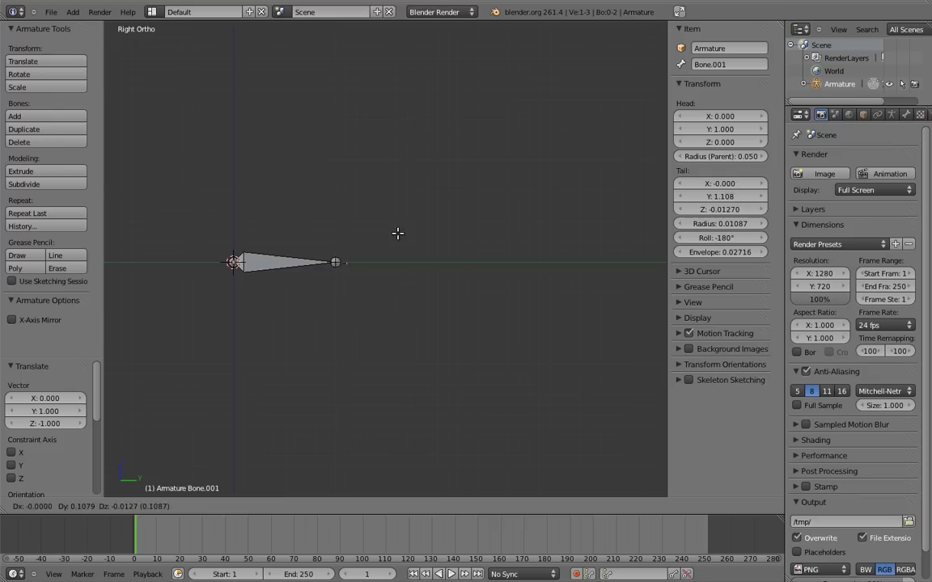
{"action": "left_click", "coordinate": [481, 219]}
{"action": "key", "text": "e"}
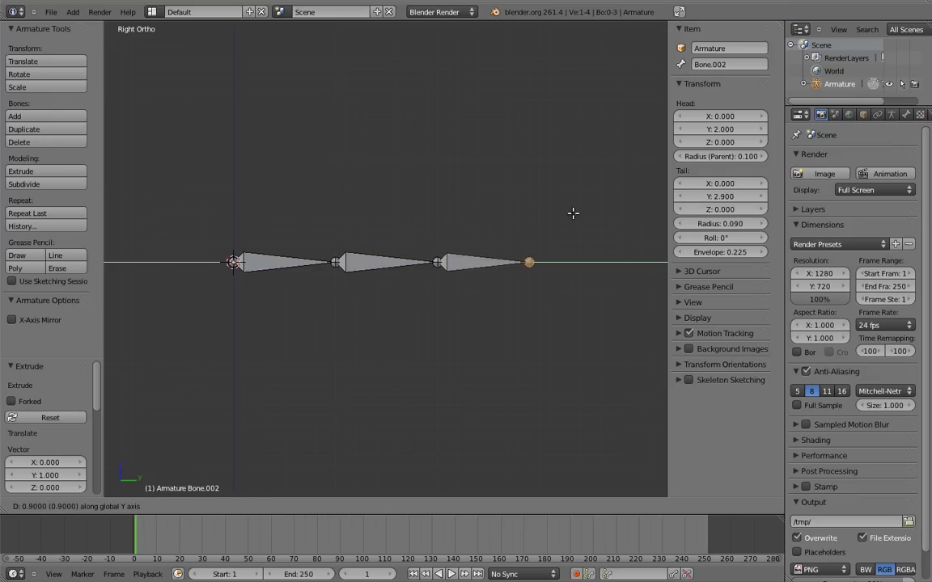
{"action": "left_click", "coordinate": [581, 212]}
Step: Set the armature's object display type to Wire and turn on the display of bone axes
{"action": "left_click", "coordinate": [862, 114]}
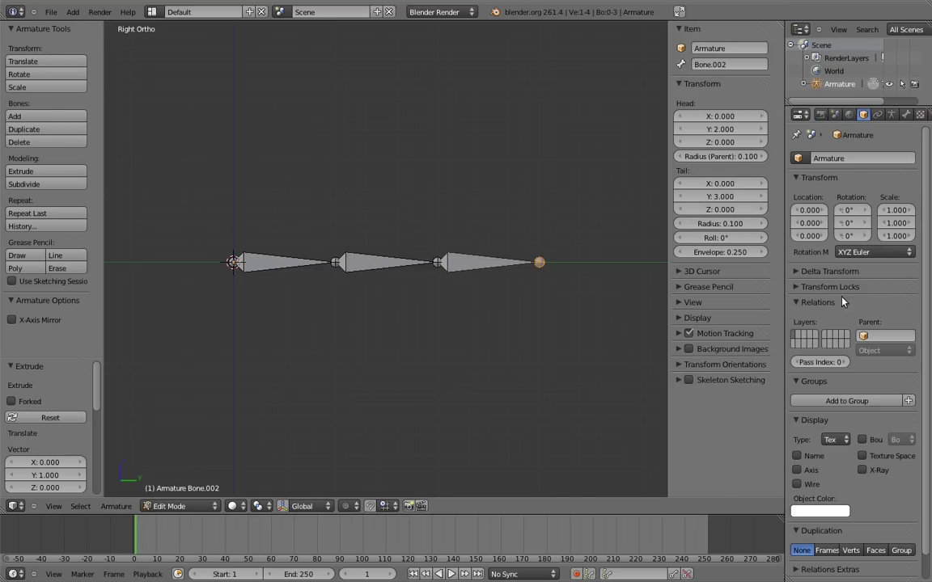
{"action": "left_click", "coordinate": [835, 439]}
{"action": "left_click", "coordinate": [833, 417]}
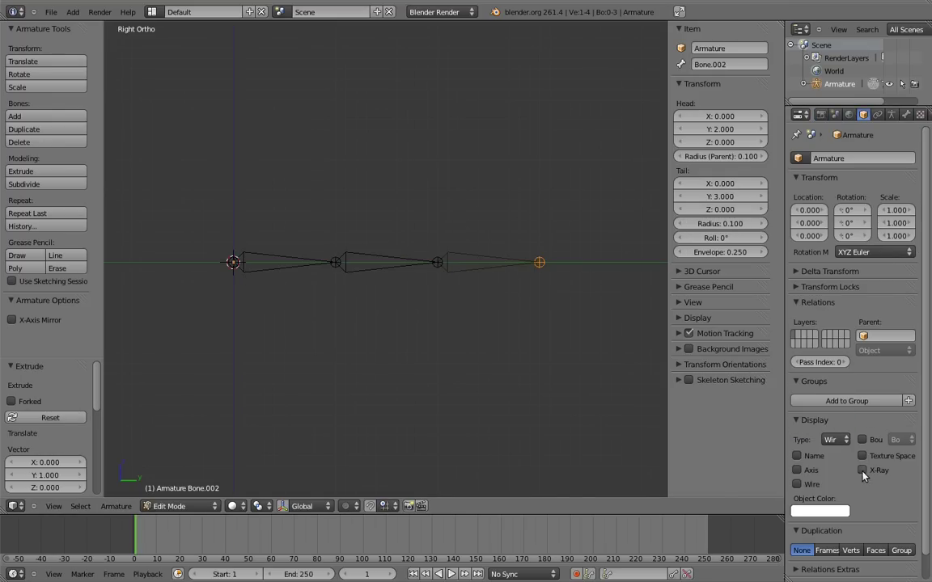
{"action": "left_click", "coordinate": [891, 114]}
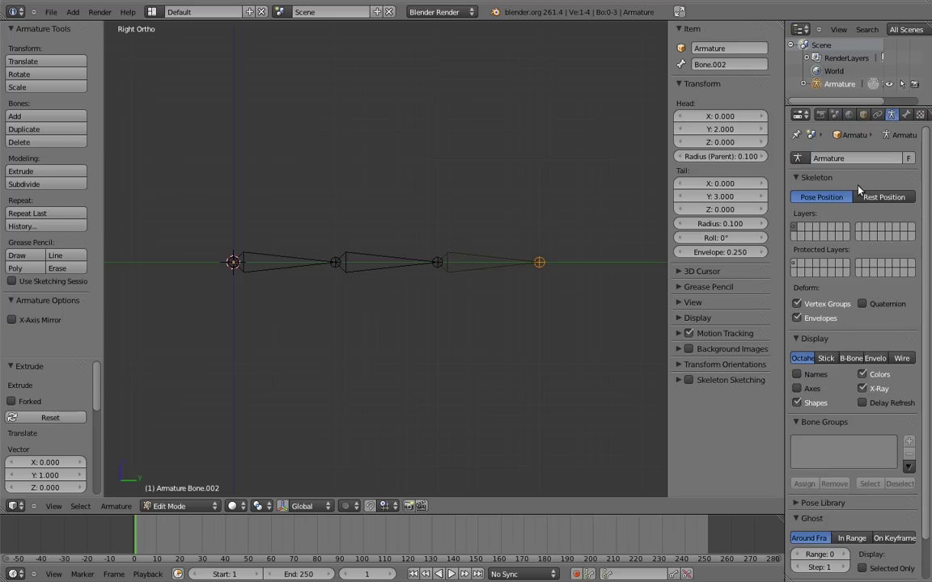
{"action": "left_click", "coordinate": [797, 388]}
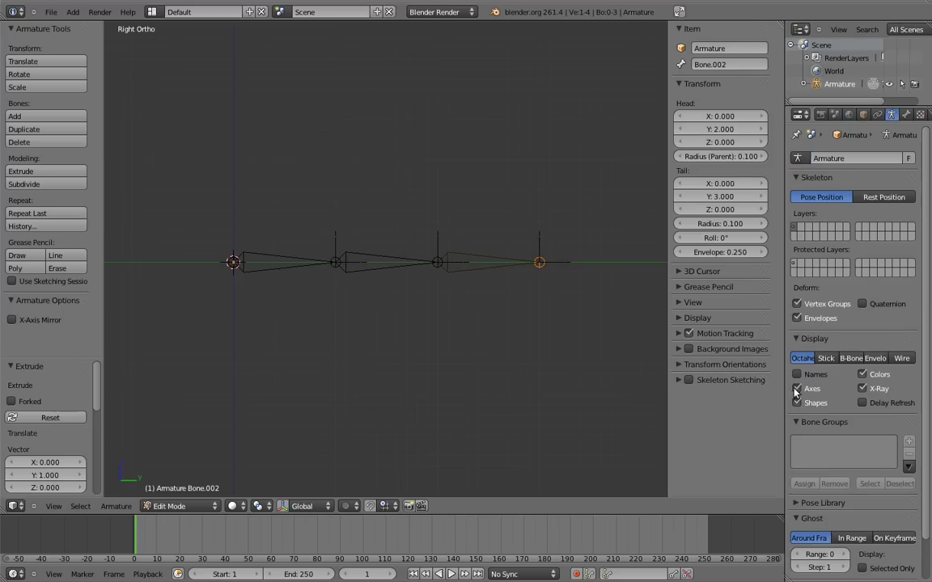
Step: Rename the three bones digit.01, digit.02 and digit.03 in order from root to tip
{"action": "right_click", "coordinate": [298, 257]}
{"action": "left_click", "coordinate": [719, 65]}
{"action": "type", "text": "dig.01"}
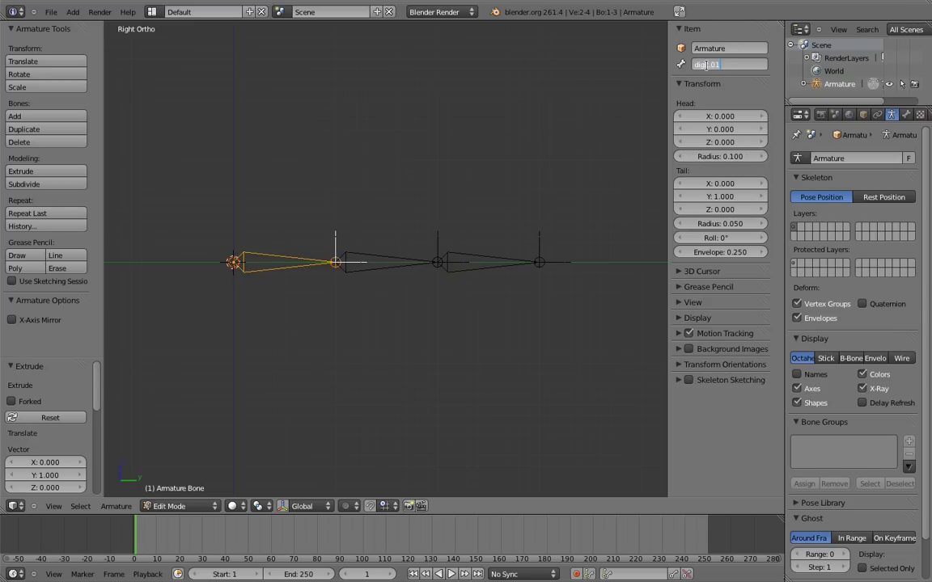
{"action": "key", "text": "Return"}
{"action": "right_click", "coordinate": [374, 258]}
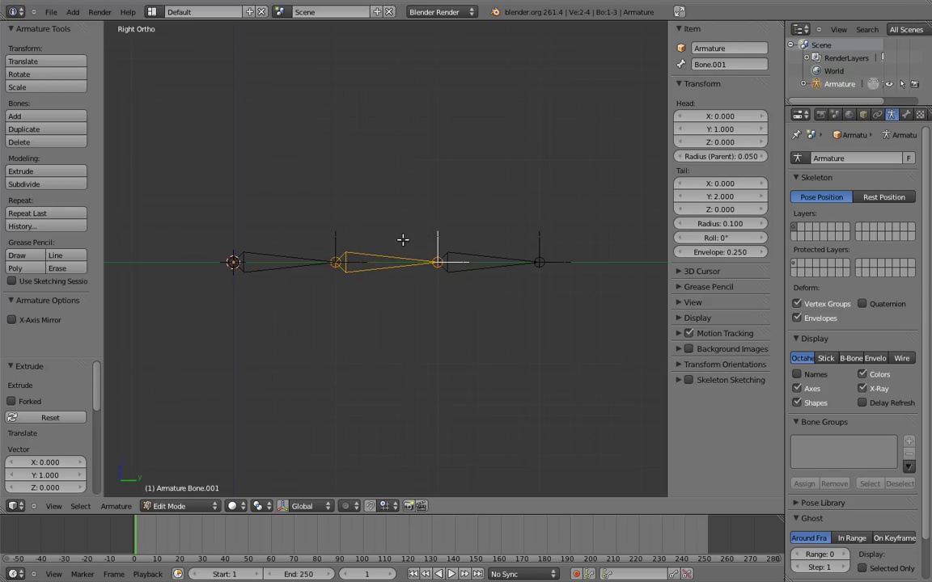
{"action": "left_click", "coordinate": [717, 66]}
{"action": "type", "text": "digit.02"}
{"action": "key", "text": "Return"}
{"action": "right_click", "coordinate": [471, 254]}
{"action": "left_click", "coordinate": [698, 65]}
{"action": "type", "text": "digit.03"}
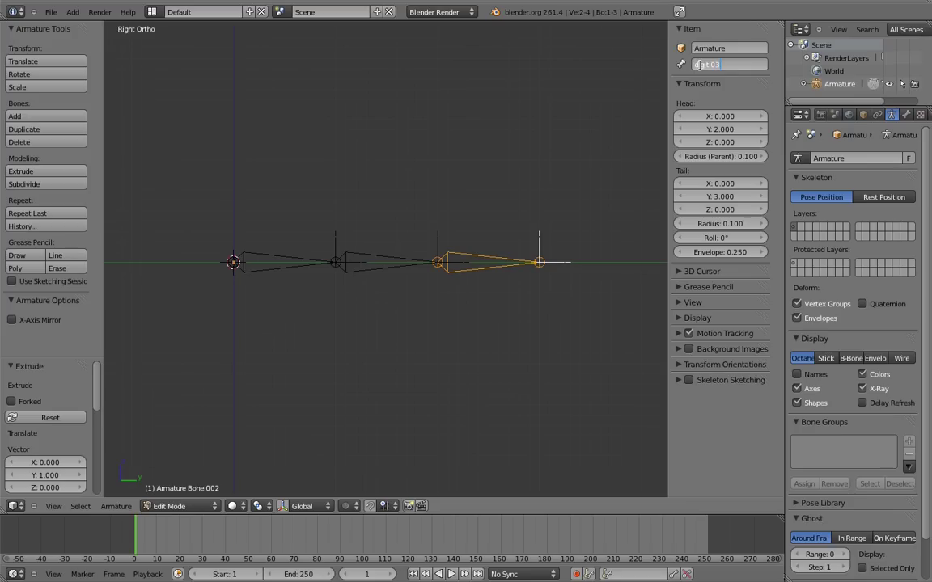
{"action": "key", "text": "Return"}
Step: Test digit.03's bend in pose mode by rotating it about 52° downward, and clear its rotation
{"action": "middle_click_drag", "start_coordinate": [563, 205], "coordinate": [352, 177]}
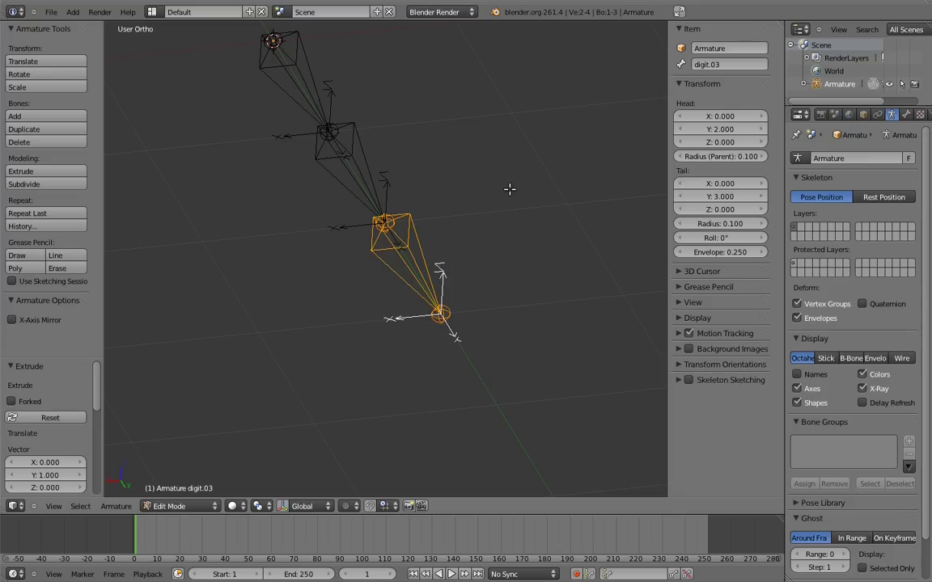
{"action": "key", "text": "KP_3"}
{"action": "key", "text": "Tab"}
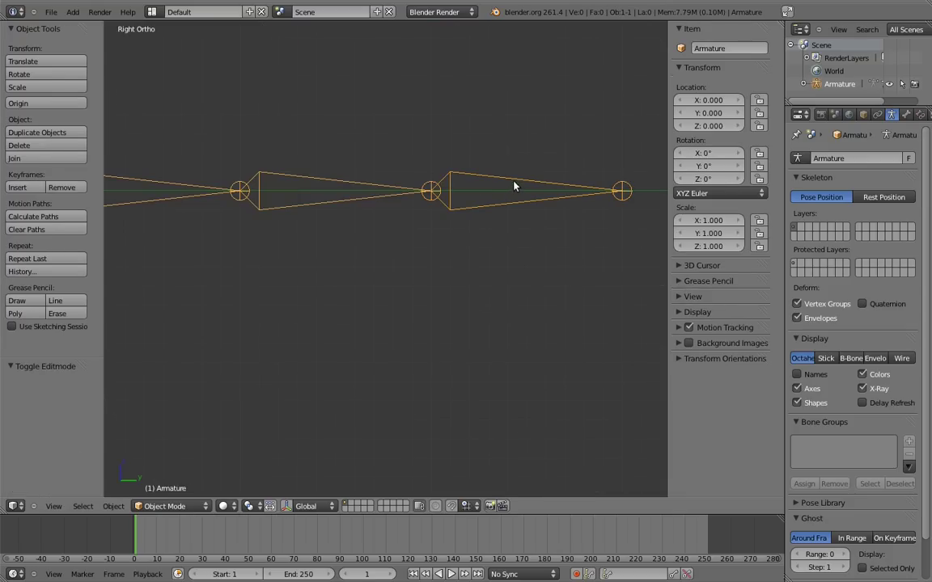
{"action": "key", "text": "ctrl+Tab"}
{"action": "key", "text": "r"}
{"action": "left_click", "coordinate": [536, 293]}
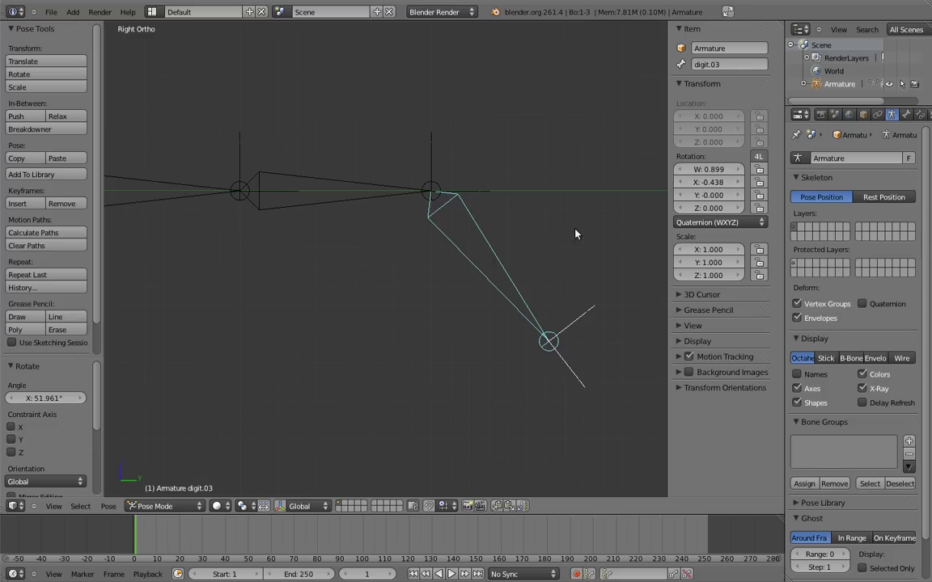
{"action": "key", "text": "alt+r"}
Step: Select all bones of the chain in edit mode and roll them by 180°
{"action": "key", "text": "Tab"}
{"action": "middle_click_drag", "start_coordinate": [555, 297], "coordinate": [491, 231]}
{"action": "key", "text": "a"}
{"action": "key", "text": "a"}
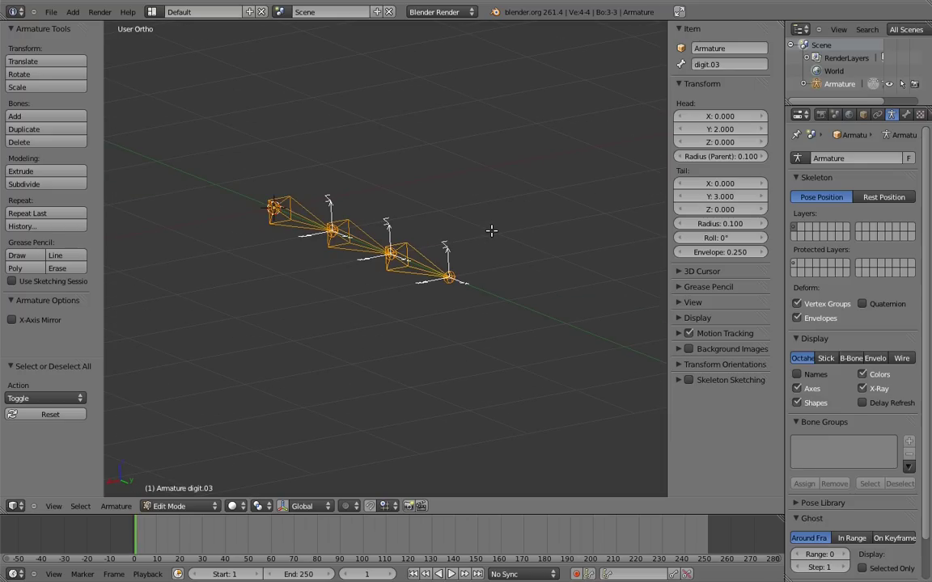
{"action": "key", "text": "ctrl+r"}
{"action": "type", "text": "180"}
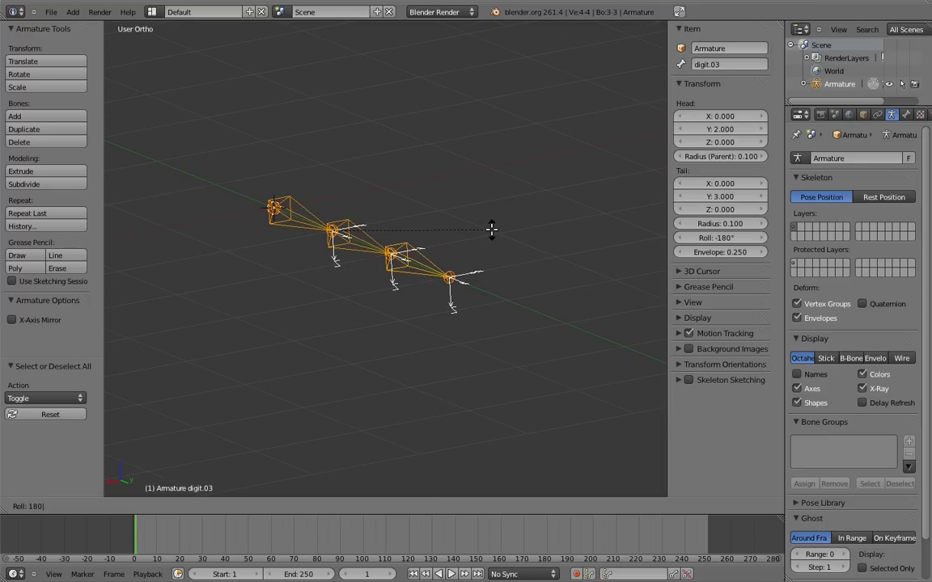
{"action": "key", "text": "Return"}
Step: Set the rotation mode of digit.03, digit.02 and digit.01 to YZX Euler in pose mode
{"action": "key", "text": "ctrl+Tab"}
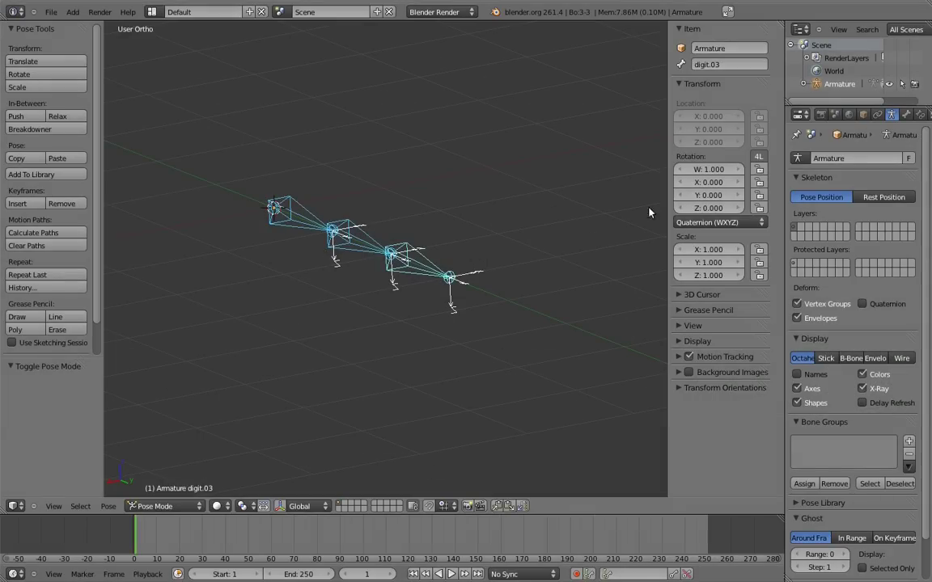
{"action": "left_click", "coordinate": [708, 222]}
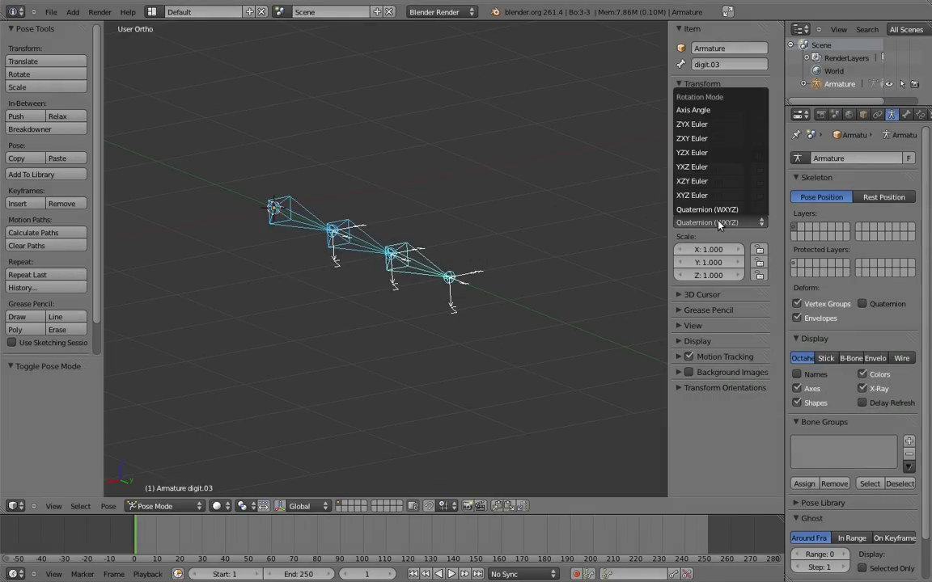
{"action": "left_click", "coordinate": [694, 156]}
{"action": "right_click", "coordinate": [375, 242]}
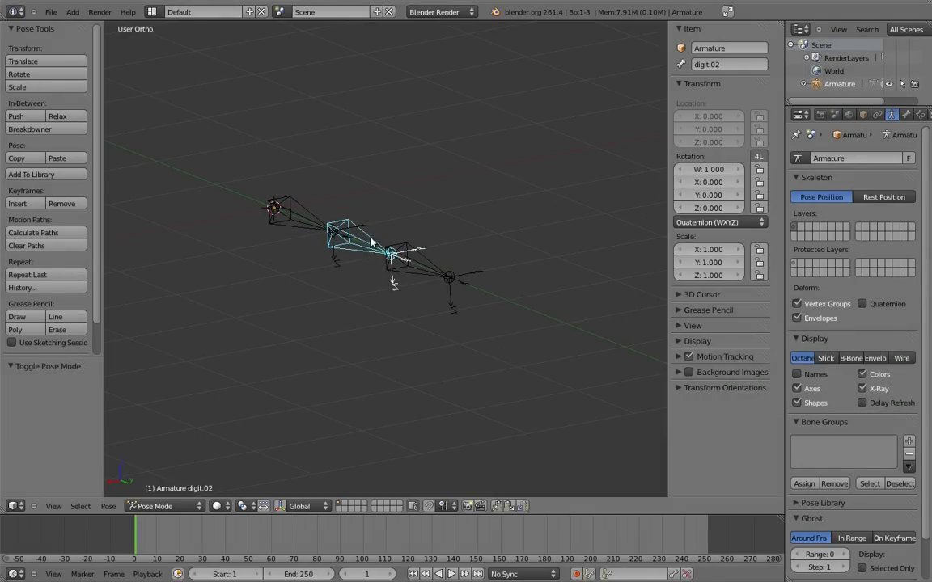
{"action": "left_click", "coordinate": [712, 222]}
{"action": "left_click", "coordinate": [700, 153]}
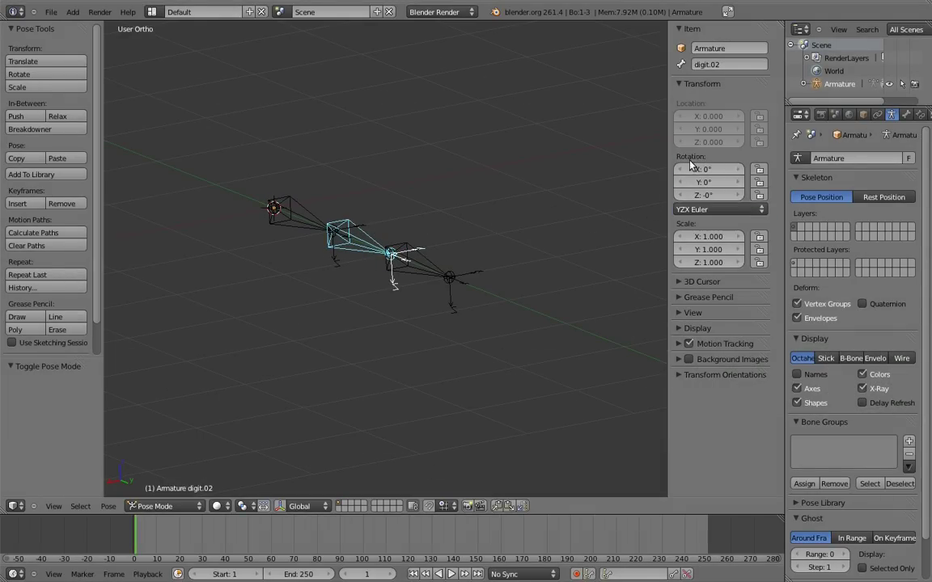
{"action": "right_click", "coordinate": [300, 216]}
{"action": "left_click", "coordinate": [708, 222]}
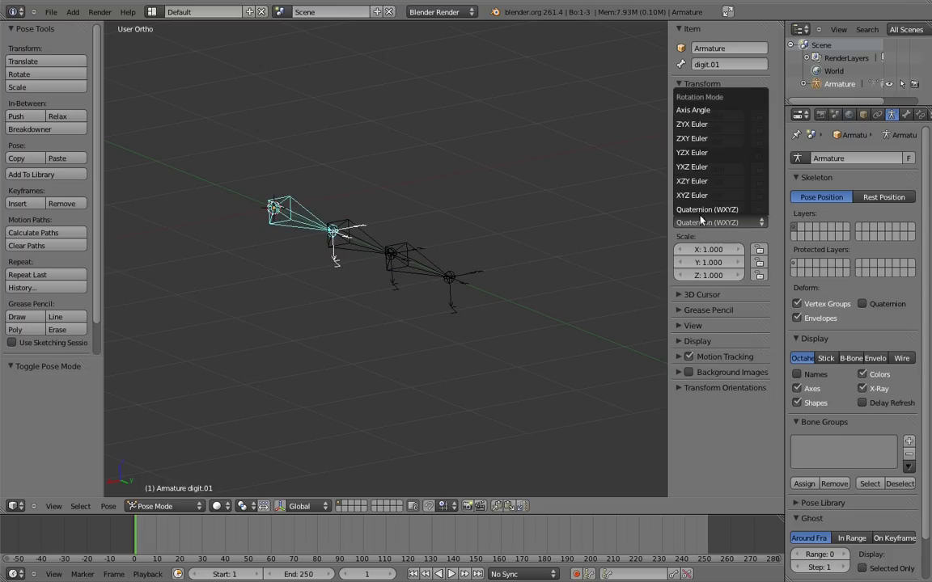
{"action": "left_click", "coordinate": [697, 154]}
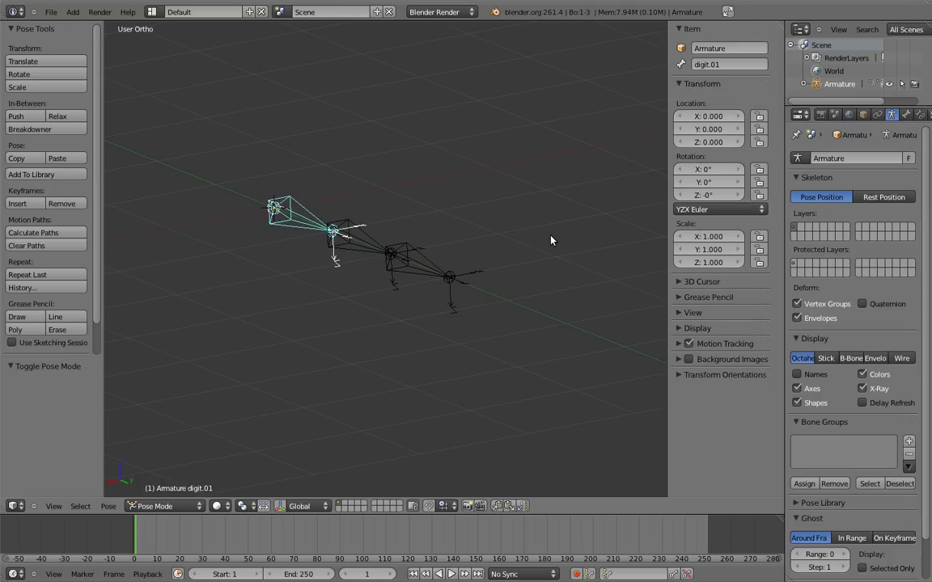
Step: Duplicate the digit.01 bone 0.6 units upward along Z in edit mode and name the copy control
{"action": "key", "text": "KP_3"}
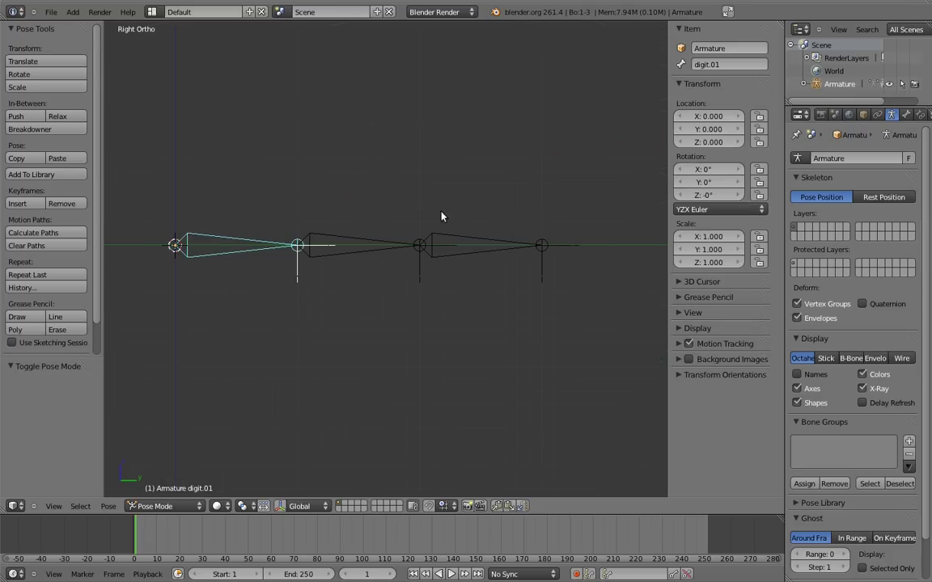
{"action": "middle_click_drag", "start_coordinate": [397, 212], "coordinate": [422, 237], "text": "shift"}
{"action": "key", "text": "Tab"}
{"action": "key", "text": "shift+d"}
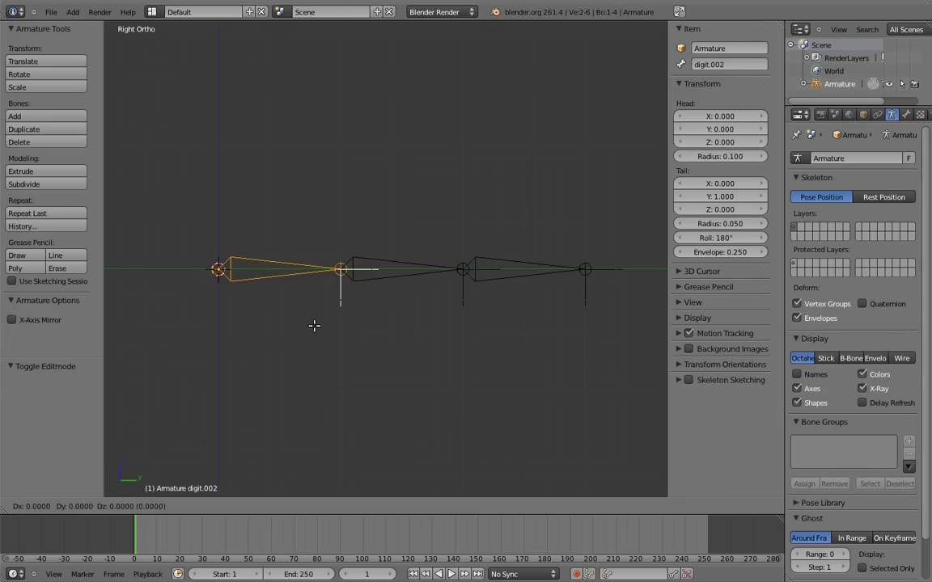
{"action": "key", "text": "z"}
{"action": "key", "text": "Return"}
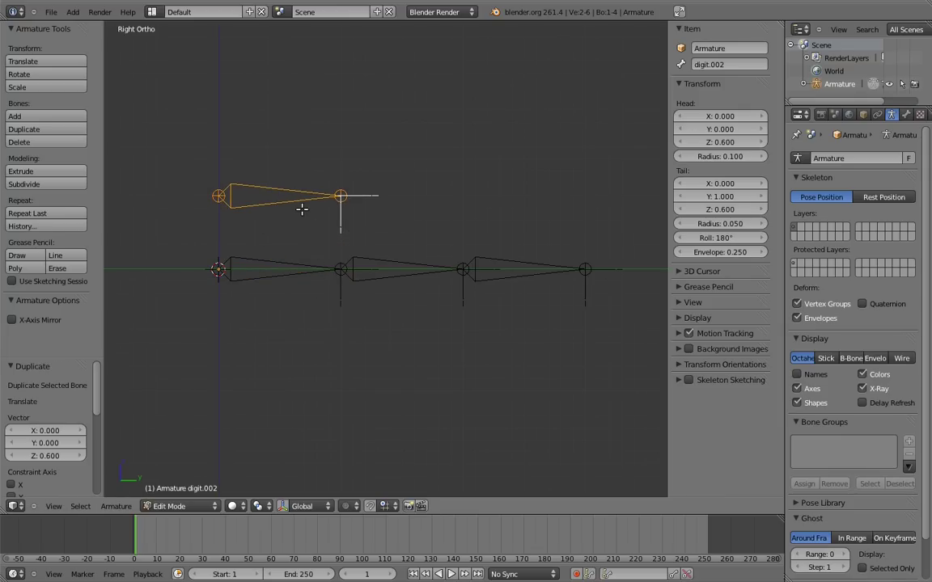
{"action": "left_click", "coordinate": [716, 65]}
{"action": "type", "text": "control"}
{"action": "key", "text": "Return"}
Step: Add a Copy Rotation constraint to digit.01 in pose mode with the control bone as its target
{"action": "key", "text": "ctrl+Tab"}
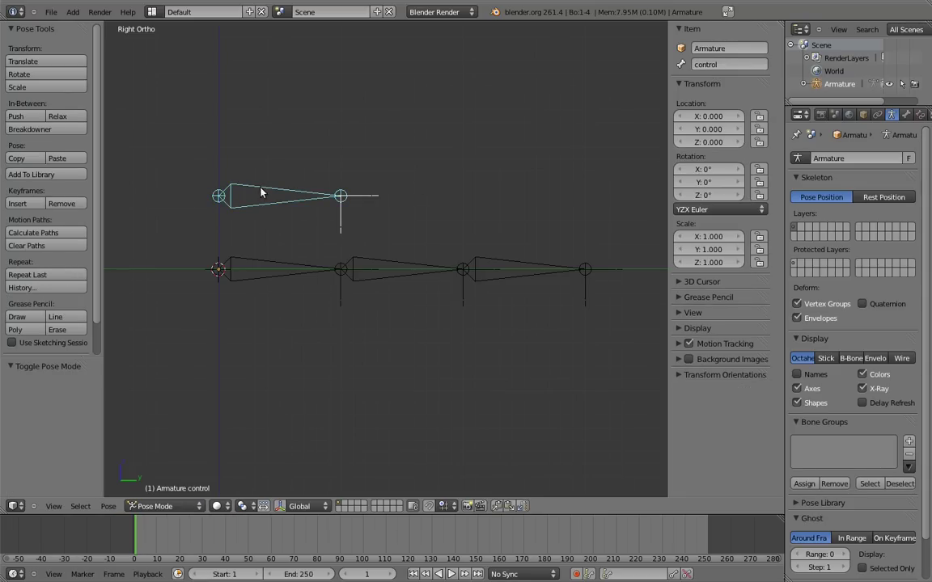
{"action": "right_click", "coordinate": [271, 257], "text": "shift"}
{"action": "key", "text": "shift+ctrl+c"}
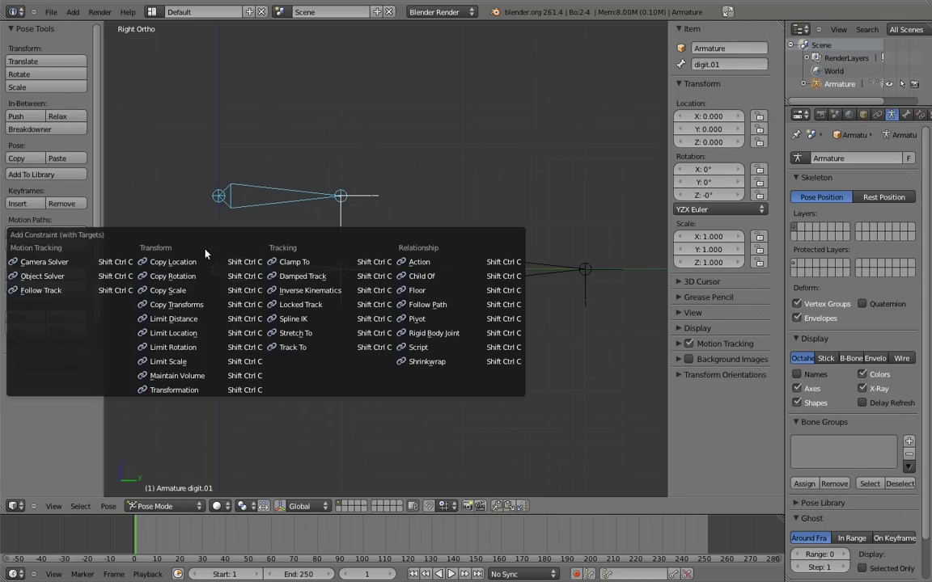
{"action": "left_click", "coordinate": [193, 278]}
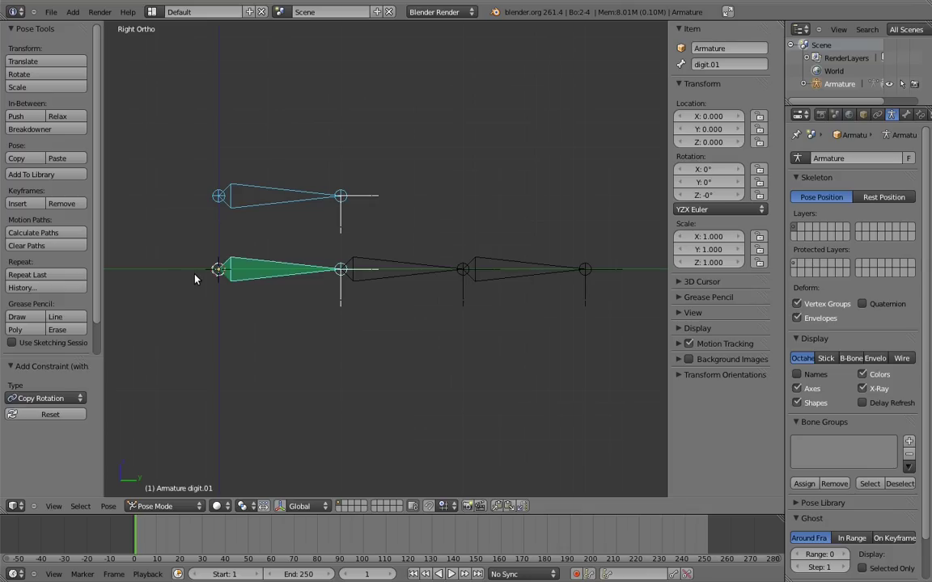
Step: Test the Copy Rotation constraint by temporarily rotating the control bone in the view plane and freely in all directions
{"action": "right_click", "coordinate": [324, 181]}
{"action": "key", "text": "r"}
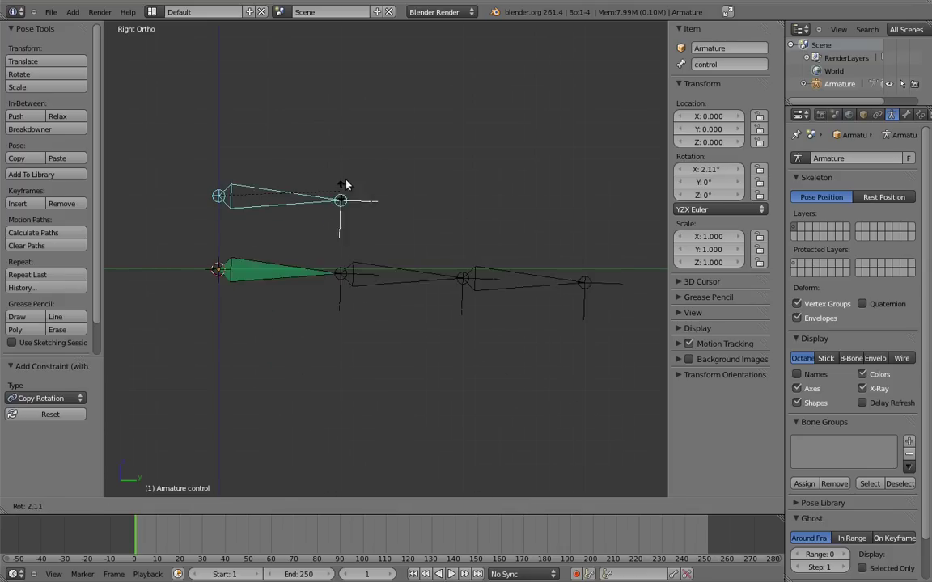
{"action": "key", "text": "r"}
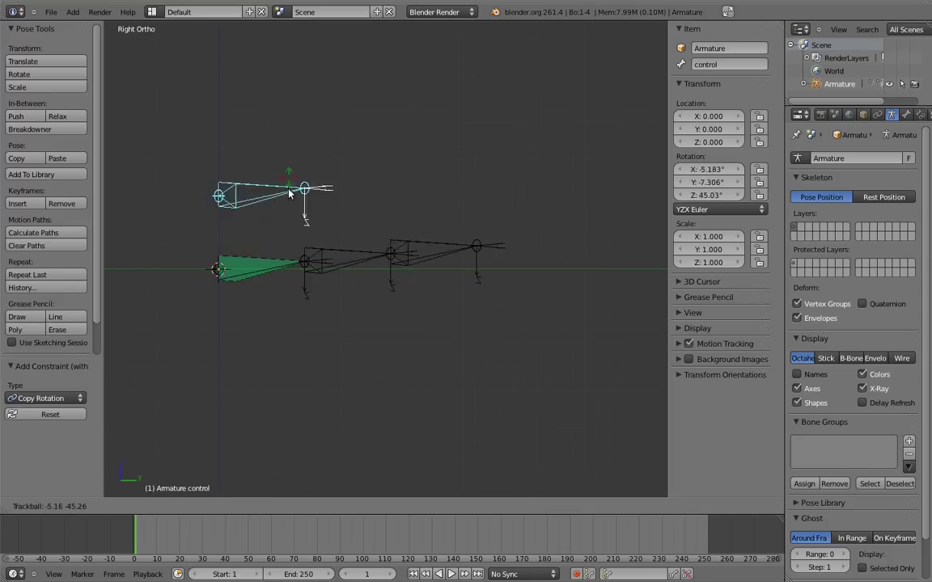
{"action": "right_click", "coordinate": [297, 201]}
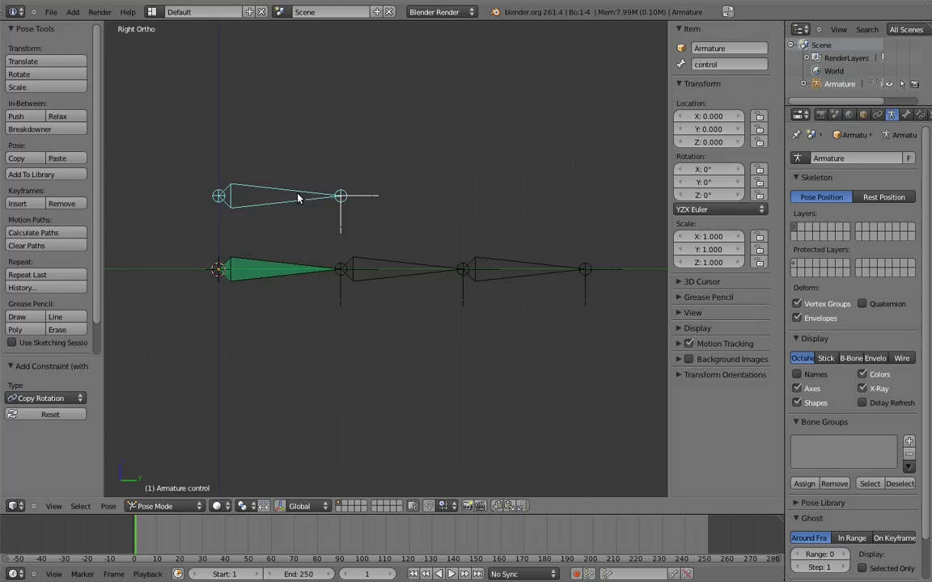
Step: Lock the control bone's X and Z scale and test scaling it along its Y axis only
{"action": "left_click_drag", "start_coordinate": [759, 236], "coordinate": [759, 262]}
{"action": "key", "text": "s"}
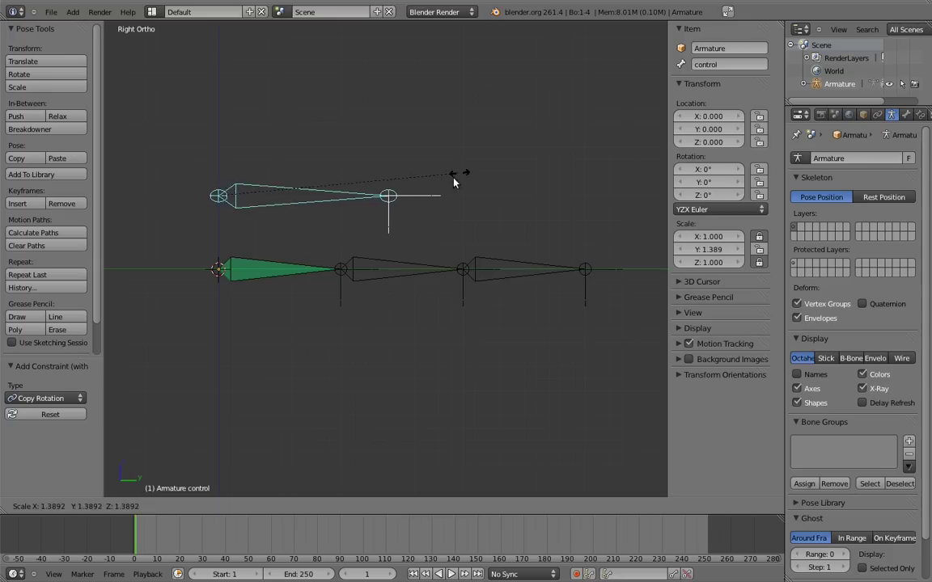
{"action": "right_click", "coordinate": [425, 200]}
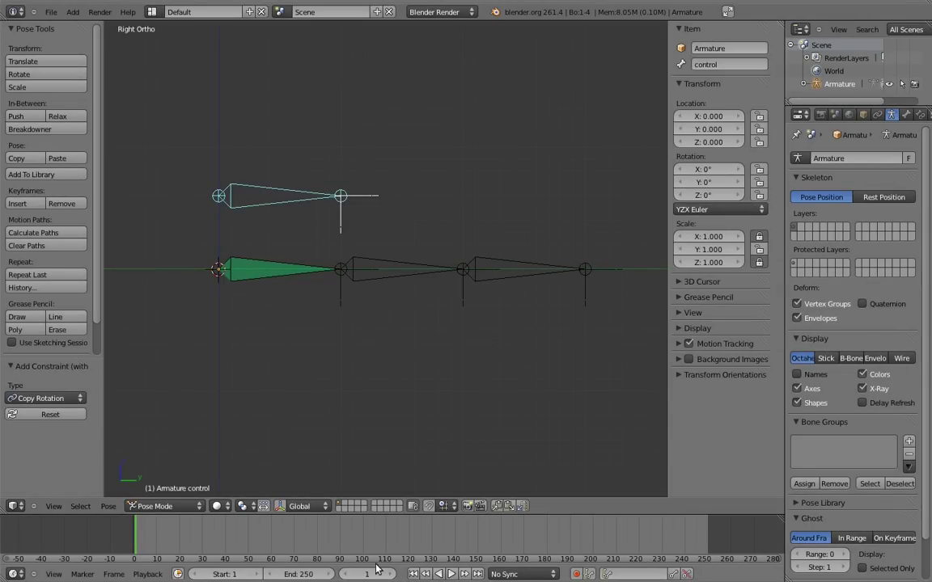
Step: Insert a rotation keyframe for digit.02 and digit.03 together at frame 1
{"action": "right_click", "coordinate": [404, 269]}
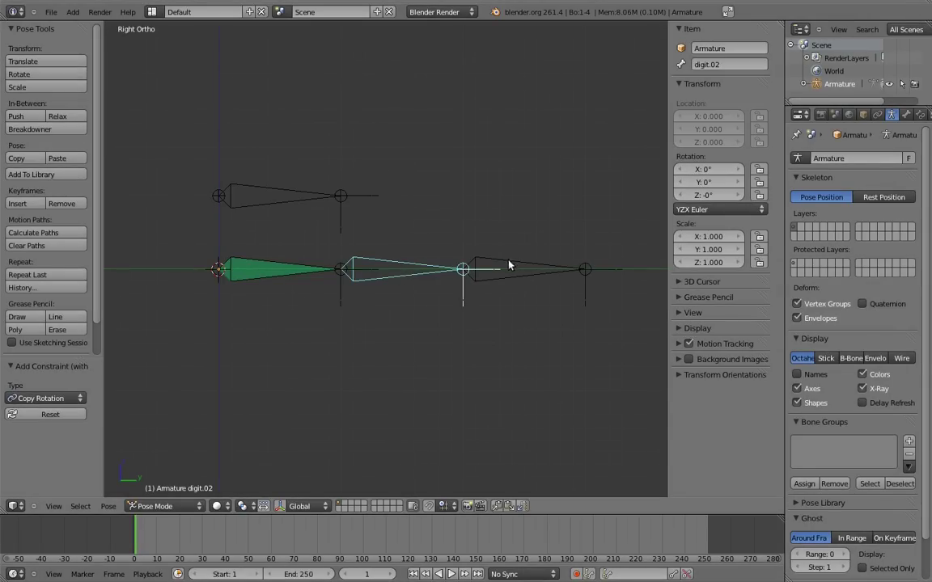
{"action": "right_click", "coordinate": [515, 266], "text": "shift"}
{"action": "key", "text": "i"}
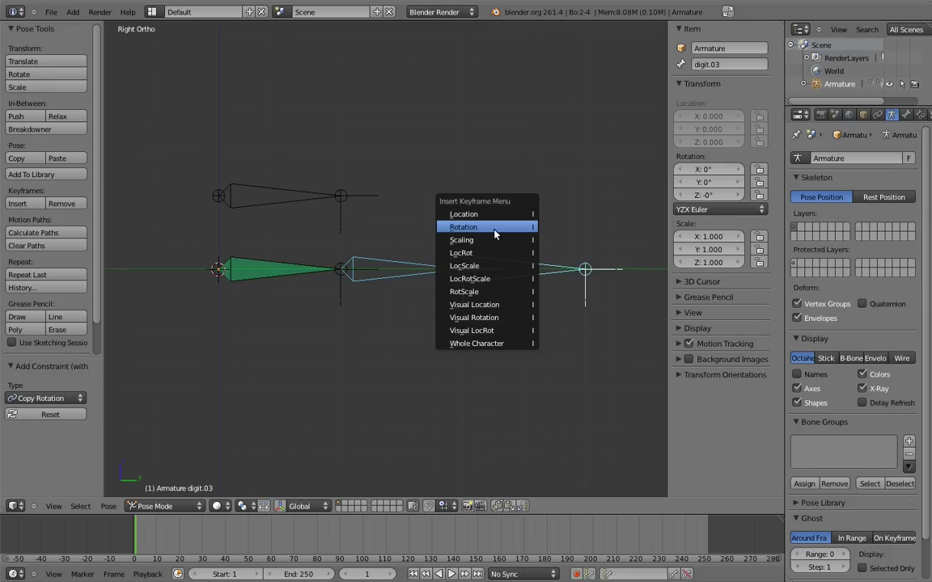
{"action": "left_click", "coordinate": [498, 231]}
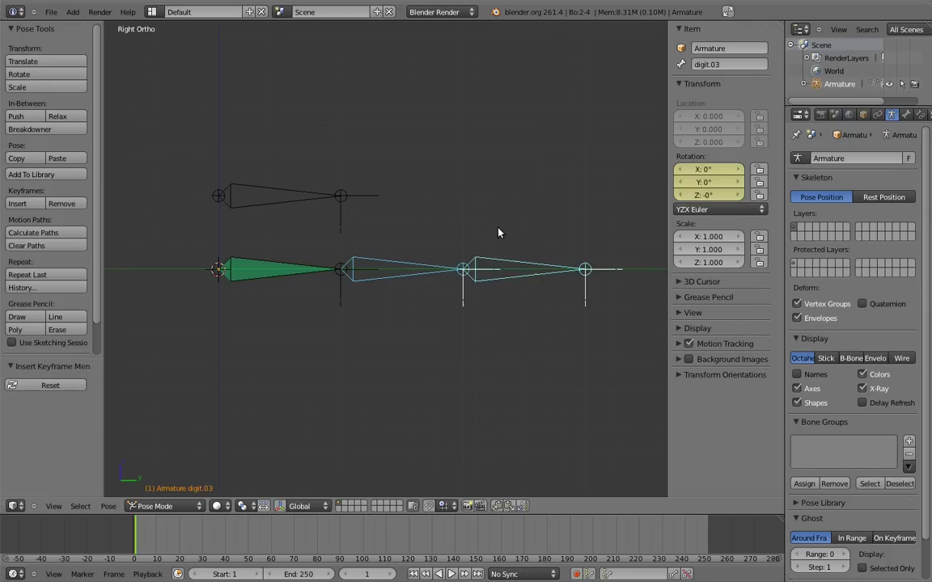
Step: At frame 11, curl the finger by rotating digit.02 by about 115° and digit.03 by about 100° about X
{"action": "left_click", "coordinate": [373, 573]}
{"action": "type", "text": "11"}
{"action": "key", "text": "Return"}
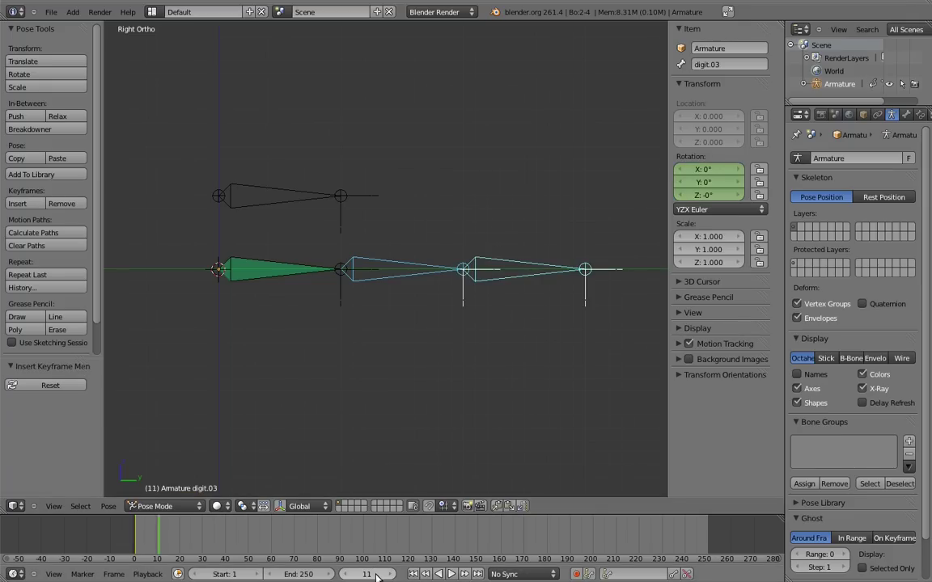
{"action": "right_click", "coordinate": [432, 267]}
{"action": "key", "text": "r"}
{"action": "left_click", "coordinate": [314, 399]}
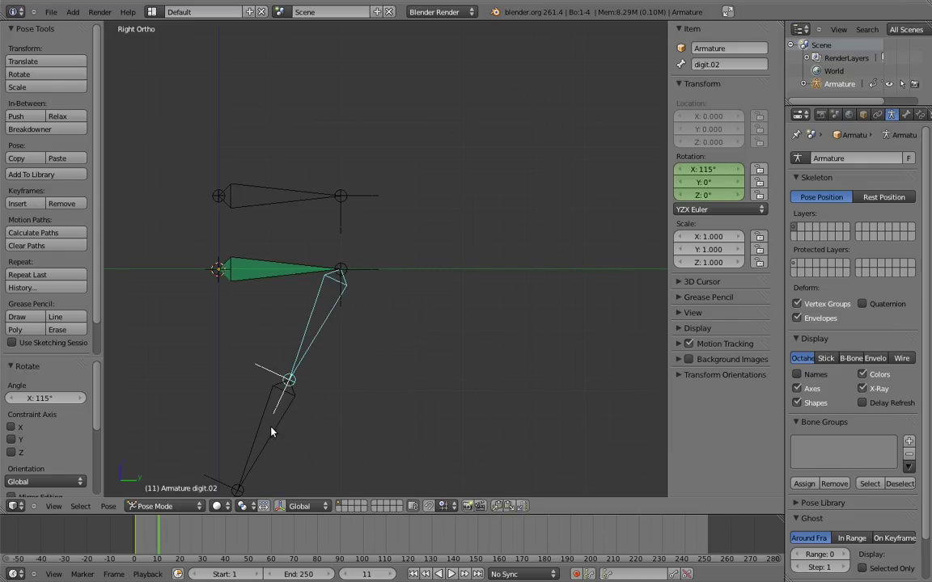
{"action": "right_click", "coordinate": [257, 429]}
{"action": "key", "text": "r"}
{"action": "left_click", "coordinate": [201, 260]}
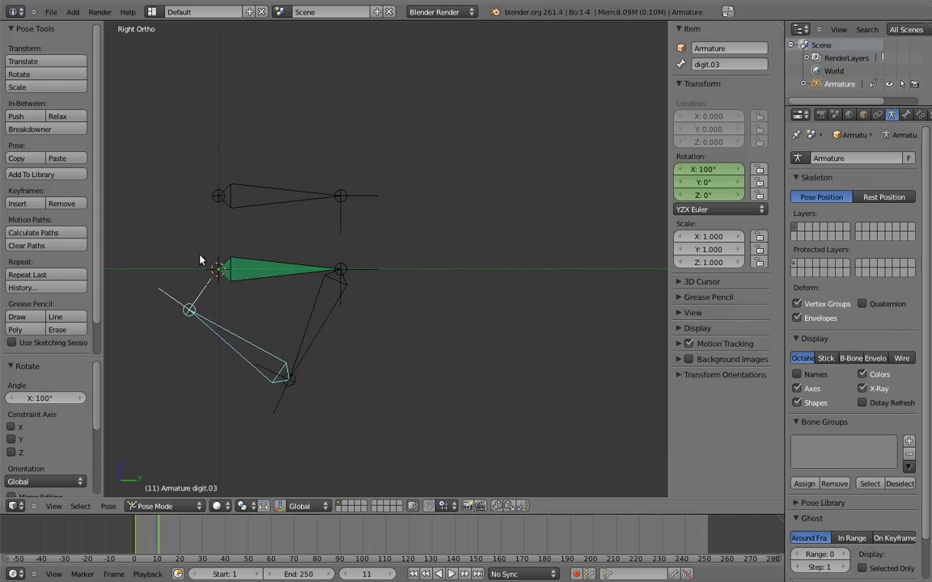
Step: Insert a rotation keyframe for digit.02 and digit.03 at frame 11, and scrub through the curl back to frame 1
{"action": "right_click", "coordinate": [321, 330], "text": "shift"}
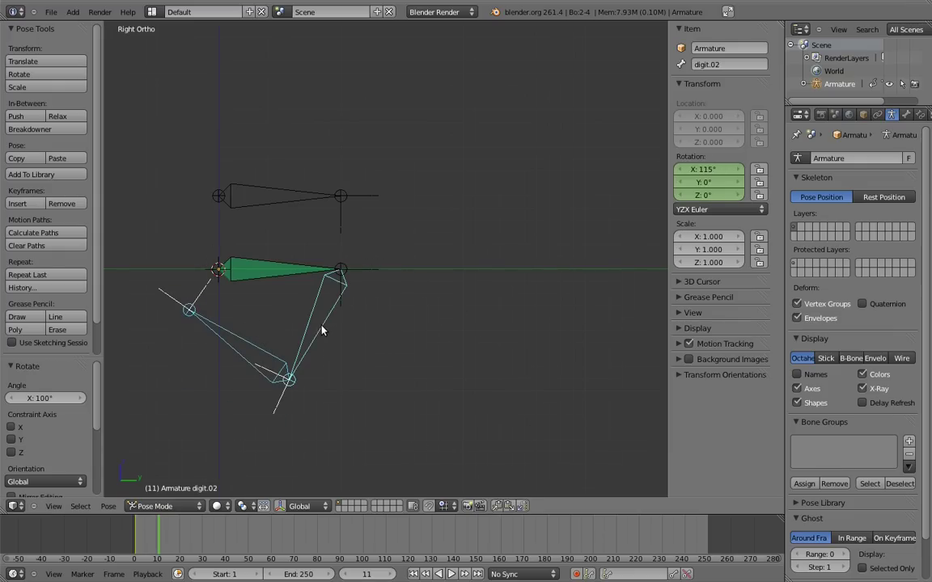
{"action": "key", "text": "i"}
{"action": "left_click", "coordinate": [404, 327]}
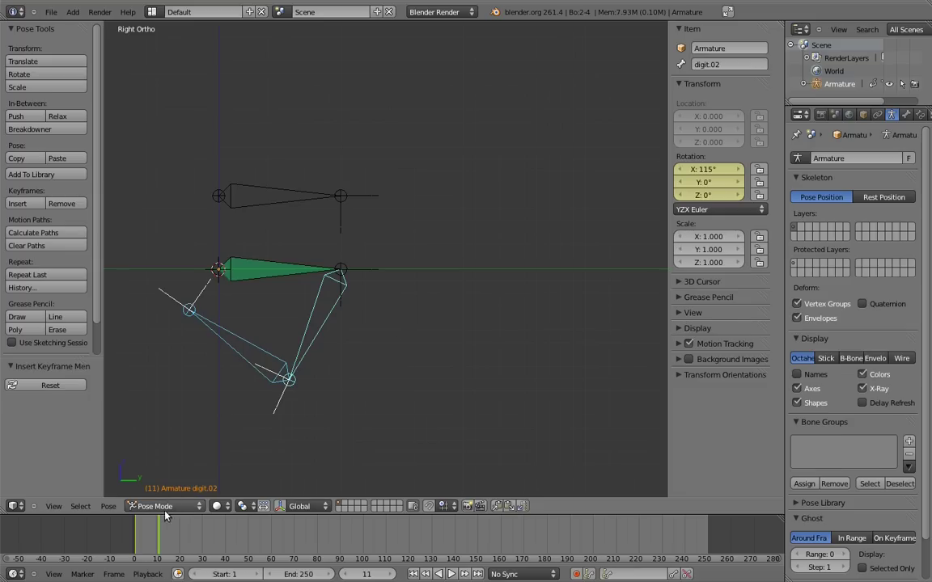
{"action": "mouse_move", "coordinate": [144, 535]}
{"action": "left_mouse_down"}
{"action": "mouse_move", "coordinate": [126, 540]}
{"action": "mouse_move", "coordinate": [149, 539]}
{"action": "mouse_move", "coordinate": [142, 541]}
{"action": "left_mouse_up"}
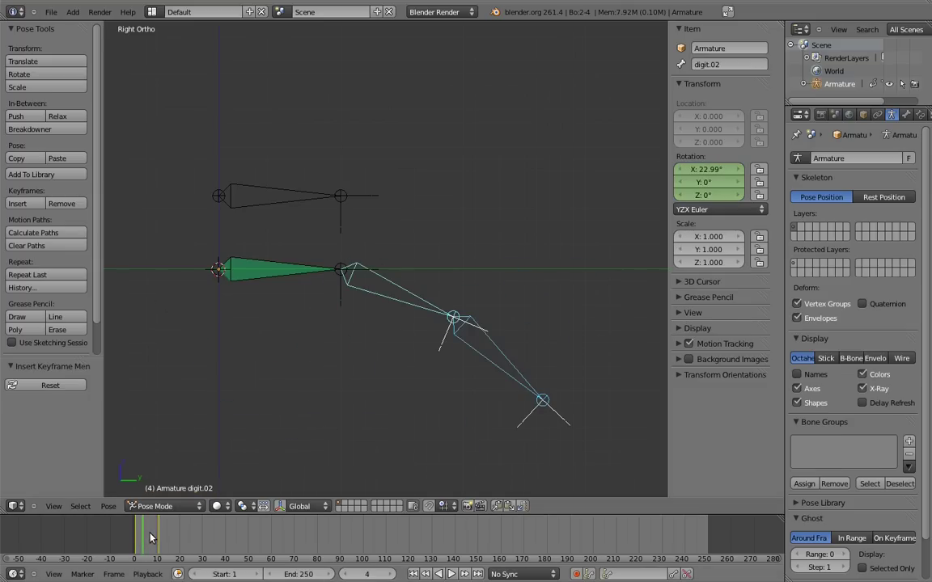
{"action": "key", "text": "shift+Left"}
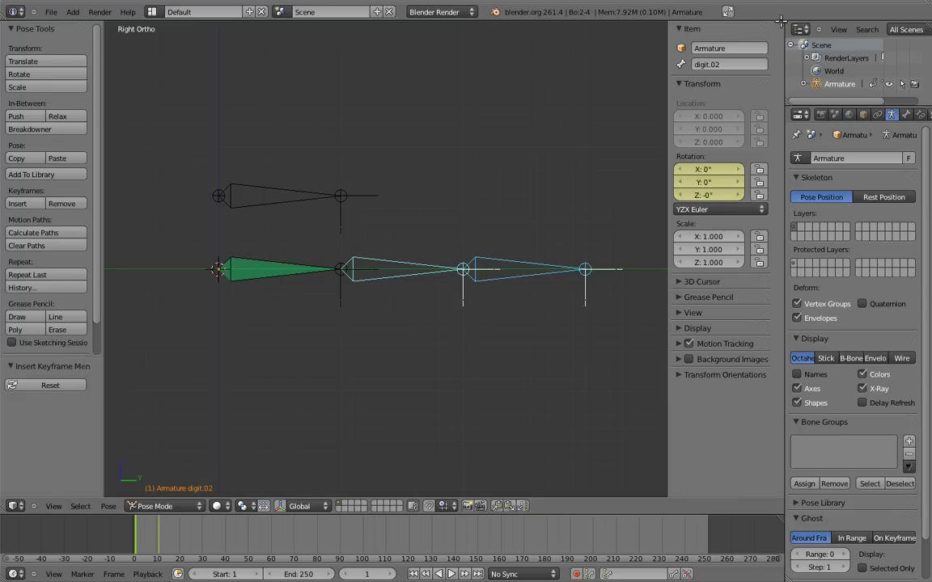
Step: Split the 3D view in two and turn the new area into a DopeSheet in Action Editor mode
{"action": "left_click_drag", "start_coordinate": [778, 24], "coordinate": [432, 105]}
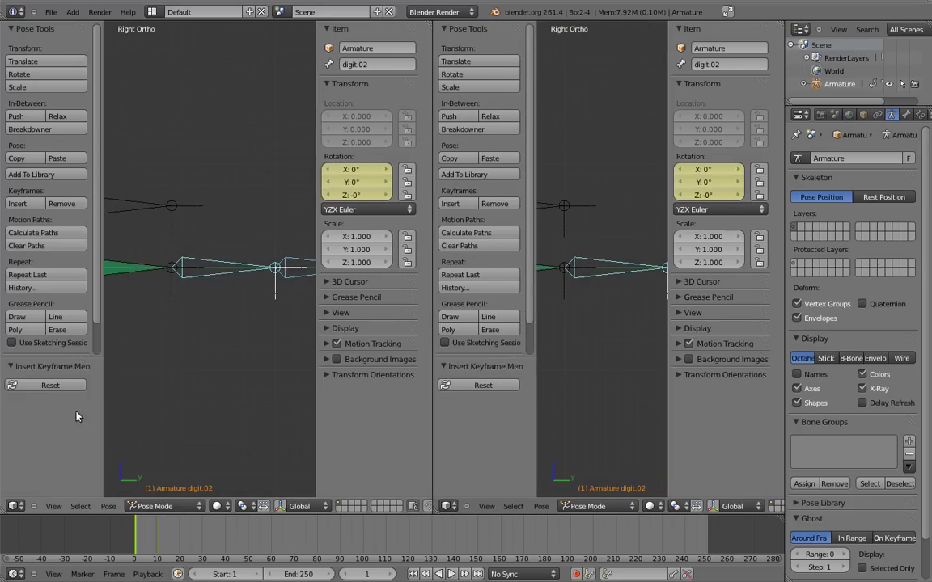
{"action": "left_click", "coordinate": [15, 507]}
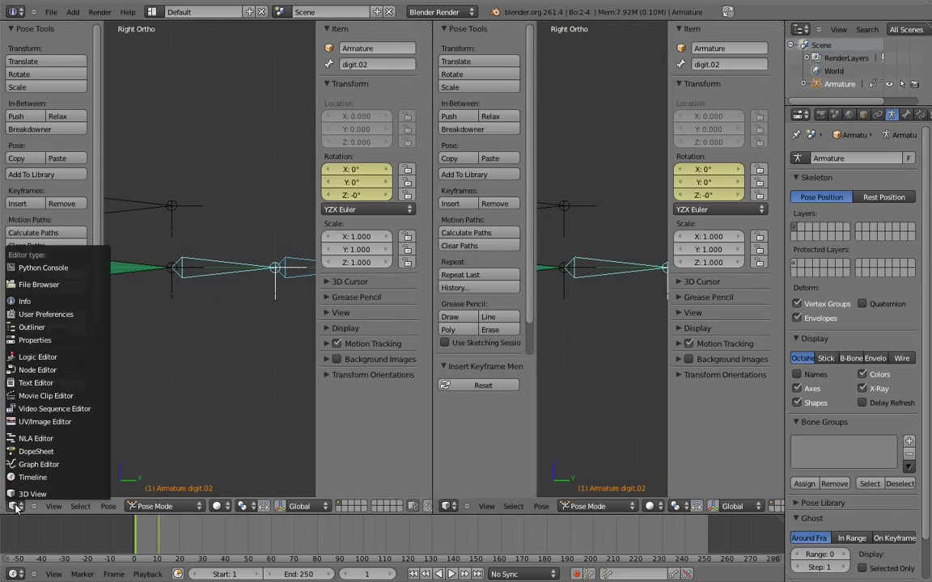
{"action": "left_click", "coordinate": [36, 451]}
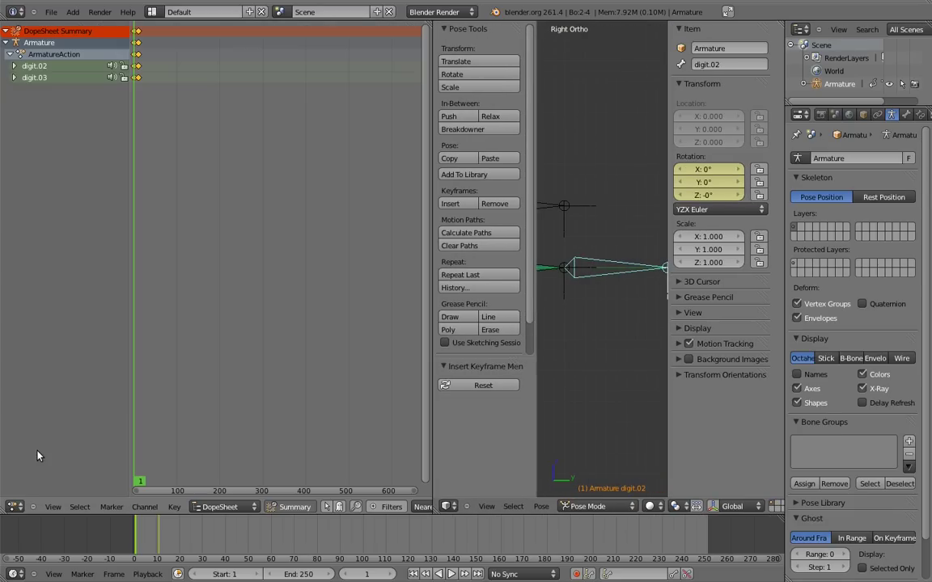
{"action": "left_click", "coordinate": [220, 506]}
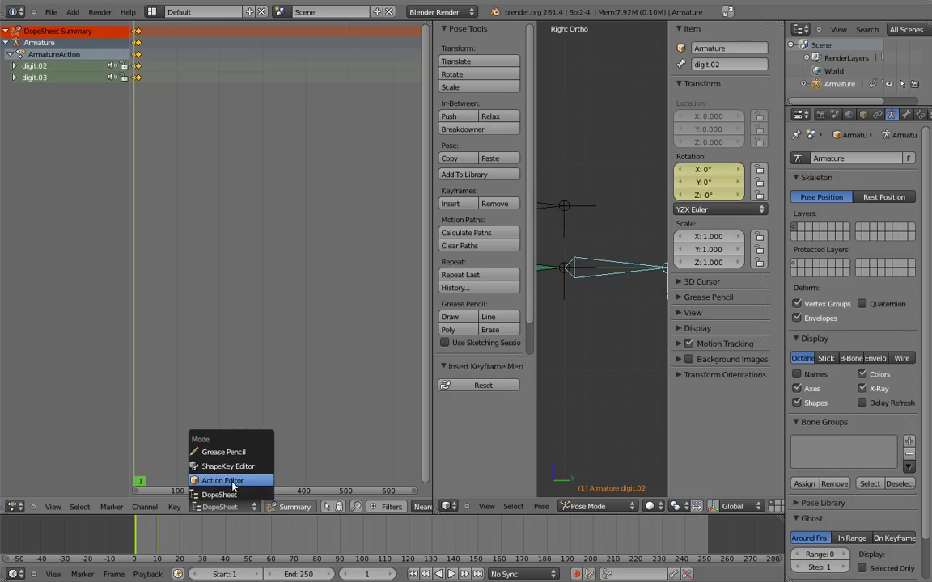
{"action": "left_click", "coordinate": [230, 481]}
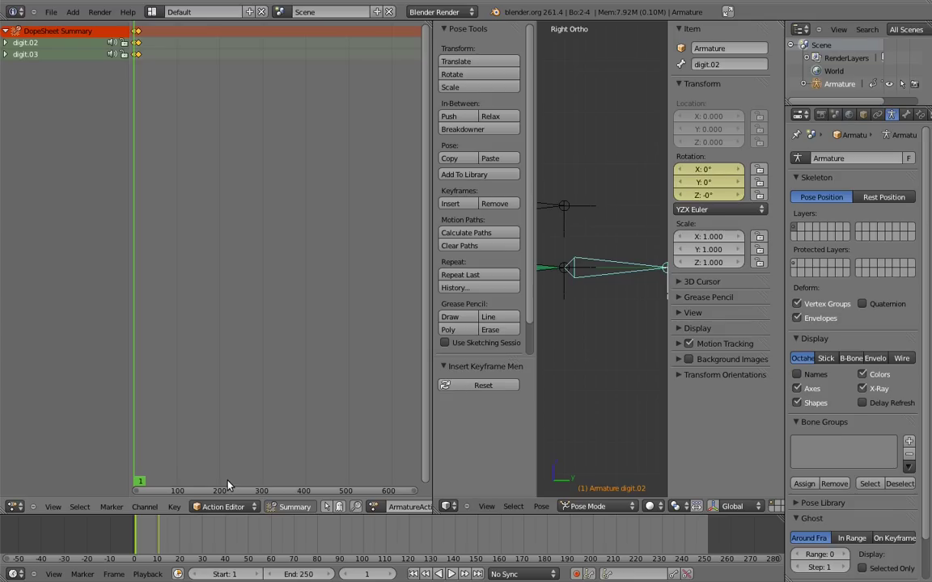
Step: Rename the armature's action as finger_bend
{"action": "scroll", "coordinate": [227, 508], "scroll_direction": "down", "scroll_amount": 4}
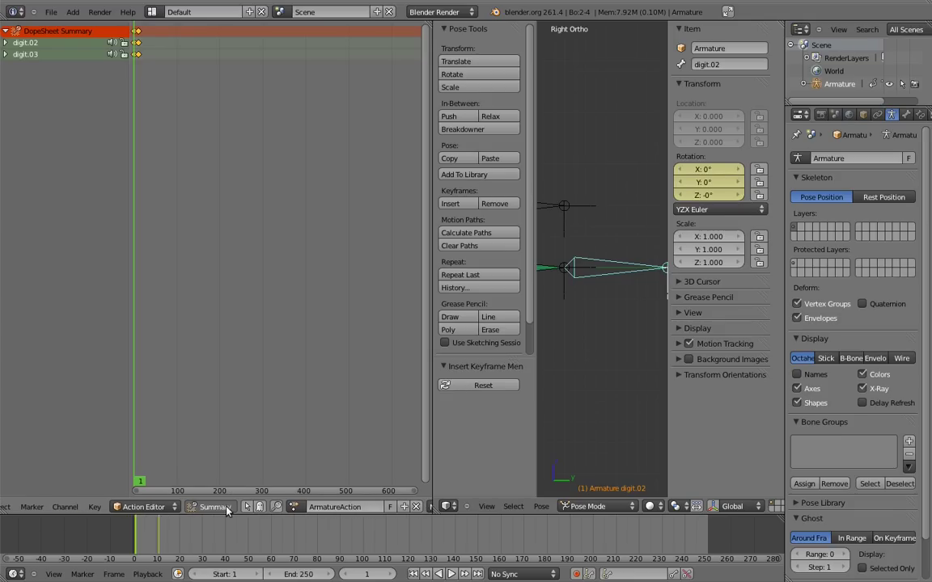
{"action": "left_click", "coordinate": [348, 508]}
{"action": "type", "text": "finger_bend"}
{"action": "key", "text": "Return"}
Step: Set the interpolation of all finger_bend keyframes to Linear
{"action": "key", "text": "a"}
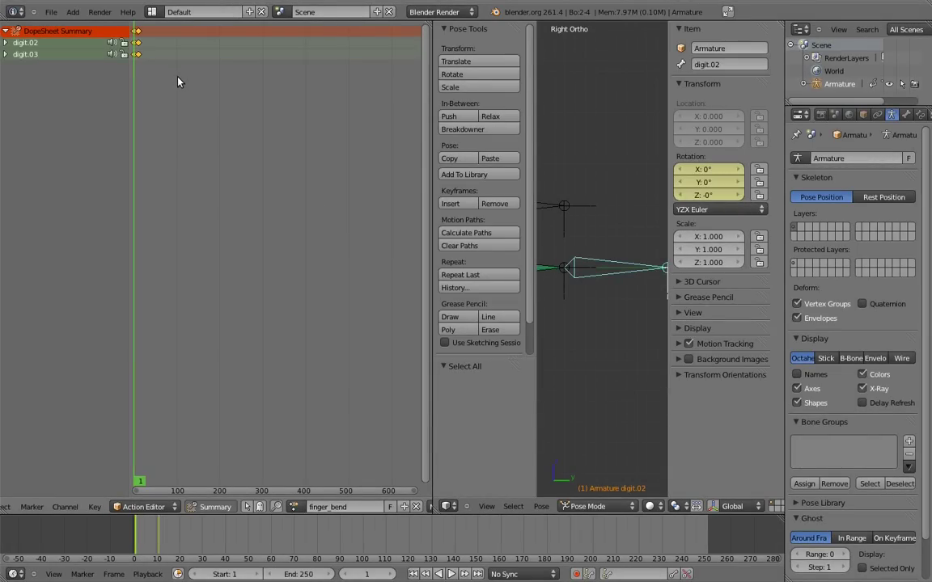
{"action": "key", "text": "t"}
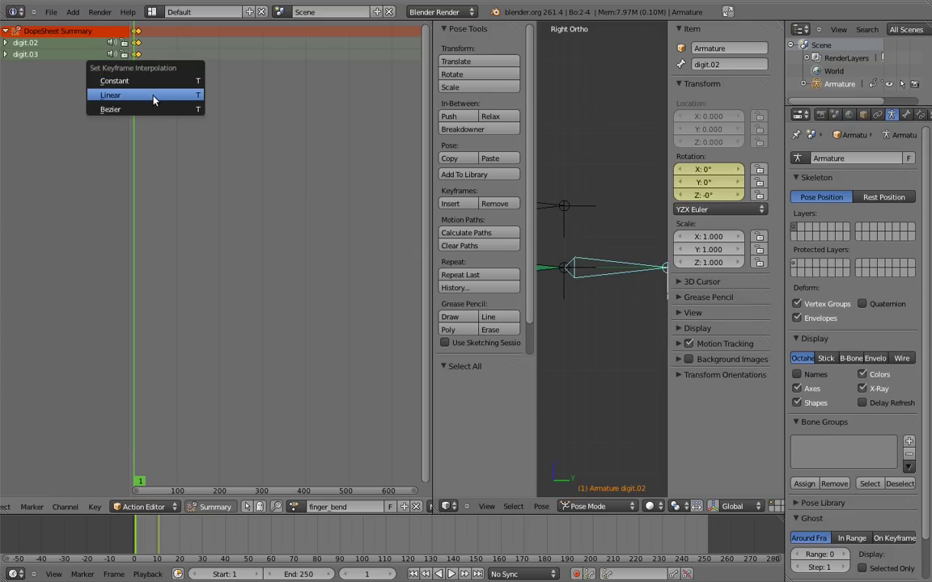
{"action": "left_click", "coordinate": [153, 97]}
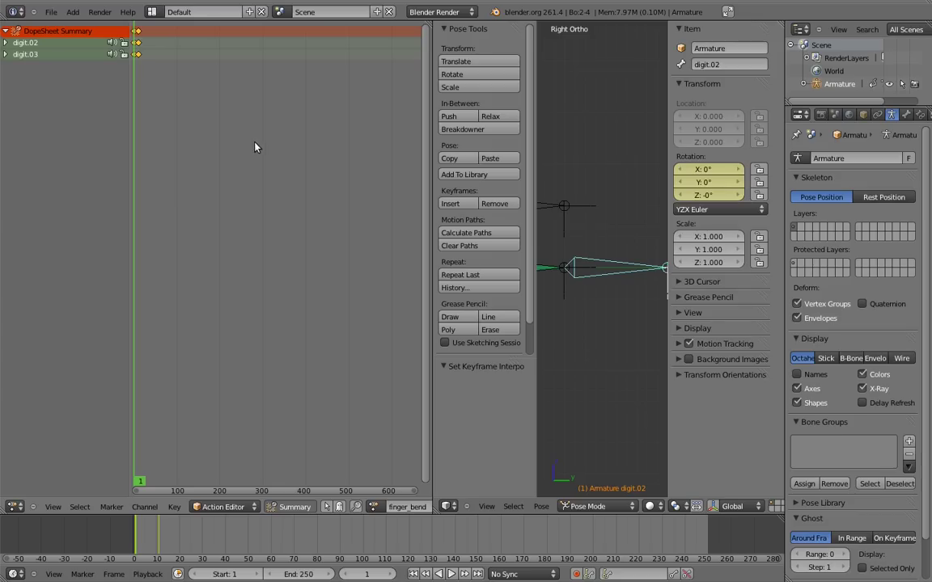
Step: Unlink the finger_bend action from the armature, narrow the Action Editor area and scrub the timeline to check the bones stay still
{"action": "scroll", "coordinate": [380, 508], "scroll_direction": "down", "scroll_amount": 5}
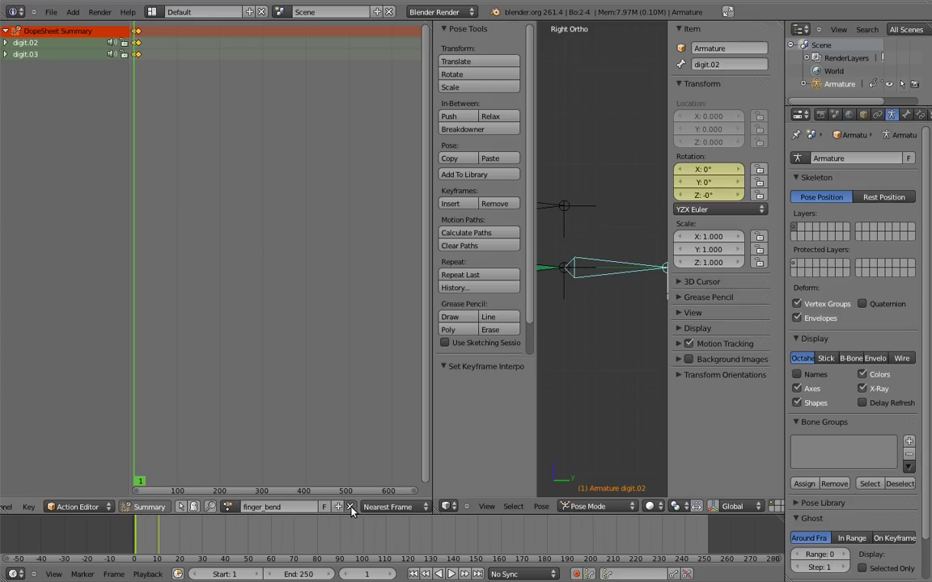
{"action": "left_click", "coordinate": [350, 506]}
{"action": "left_click_drag", "start_coordinate": [430, 356], "coordinate": [193, 376]}
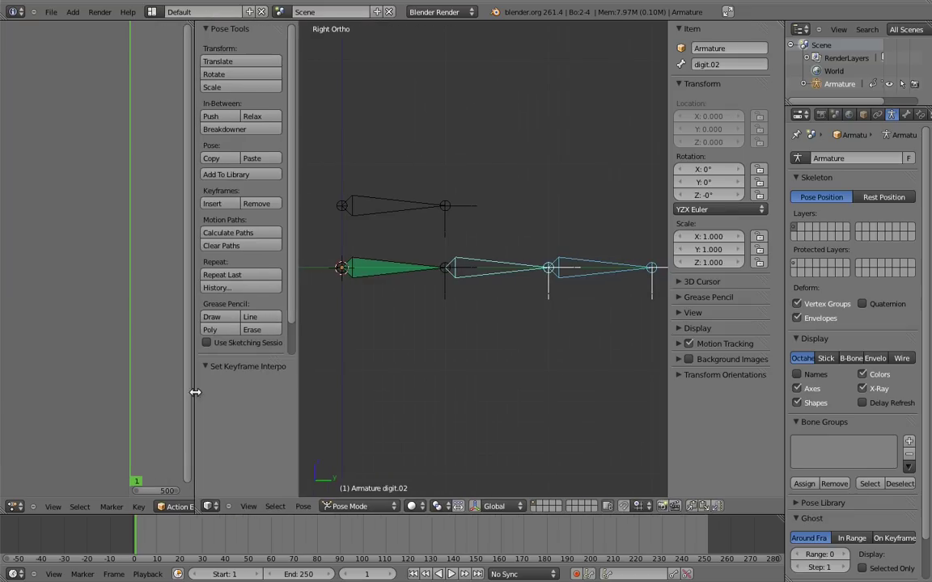
{"action": "left_click", "coordinate": [138, 542]}
{"action": "mouse_move", "coordinate": [137, 542]}
{"action": "left_mouse_down"}
{"action": "mouse_move", "coordinate": [118, 543]}
{"action": "mouse_move", "coordinate": [131, 542]}
{"action": "left_mouse_up"}
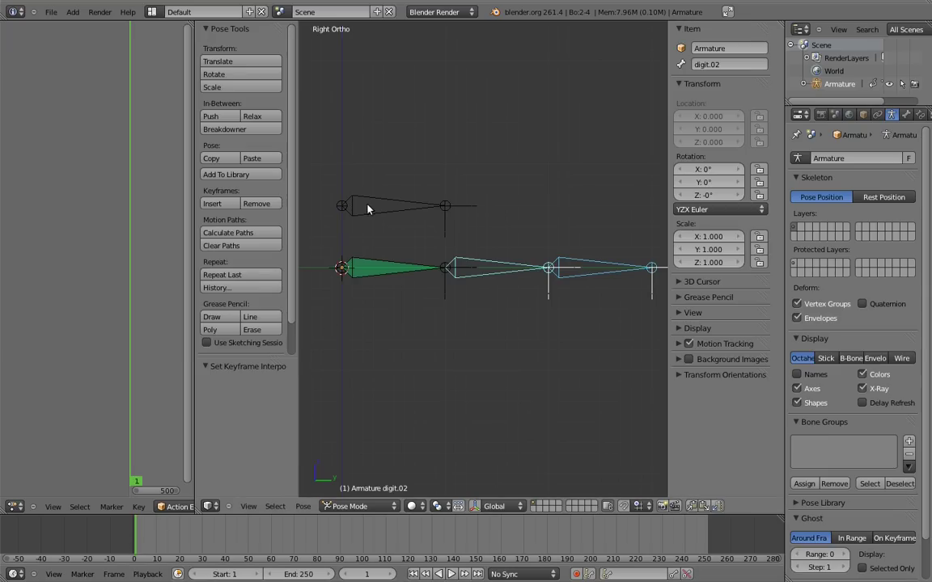
Step: Add an Action constraint to digit.02 with the control bone as its target
{"action": "right_click", "coordinate": [390, 204]}
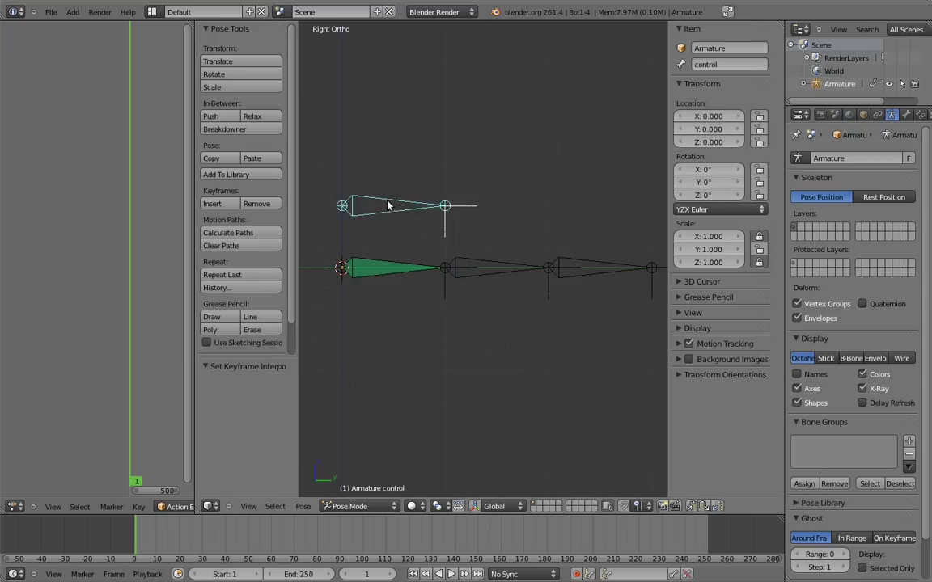
{"action": "right_click", "coordinate": [487, 265], "text": "shift"}
{"action": "key", "text": "shift+ctrl+c"}
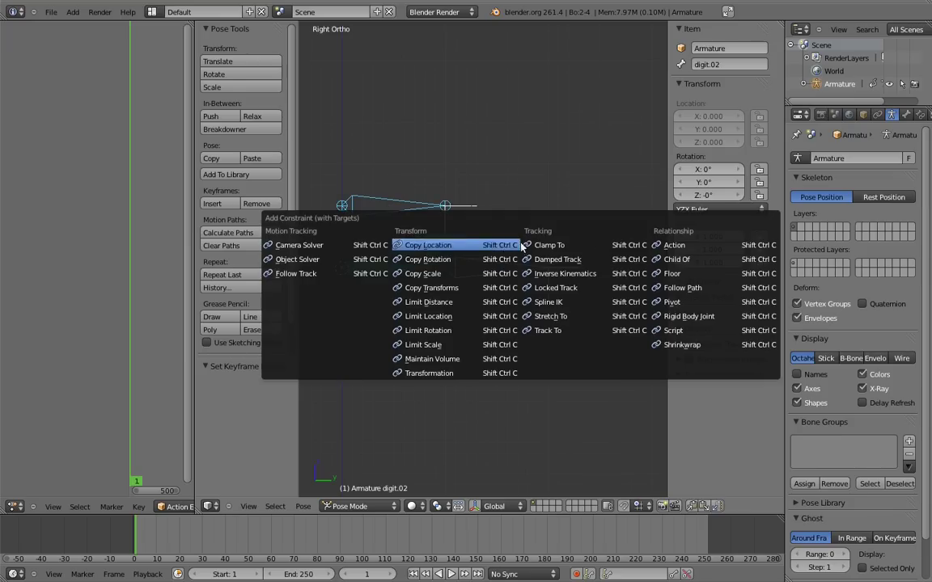
{"action": "left_click", "coordinate": [688, 246]}
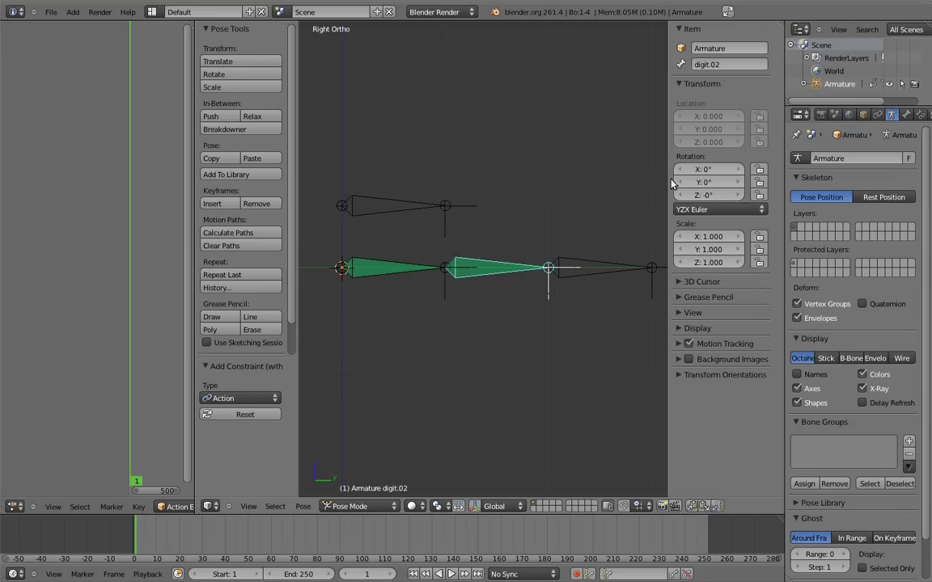
Step: Assign the finger_bend action to digit.02's Action constraint and set its transform channel to Scale Y
{"action": "left_click", "coordinate": [919, 115]}
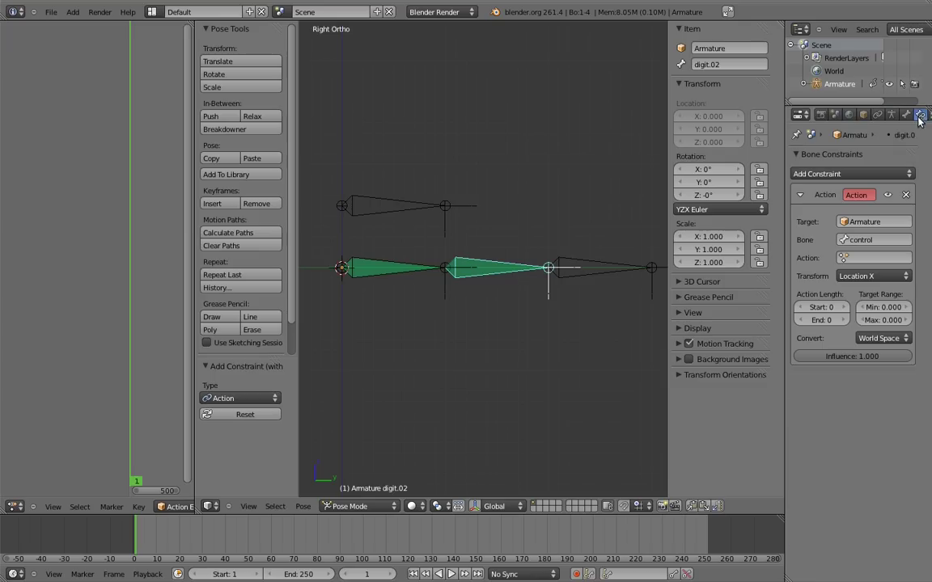
{"action": "left_click", "coordinate": [871, 258]}
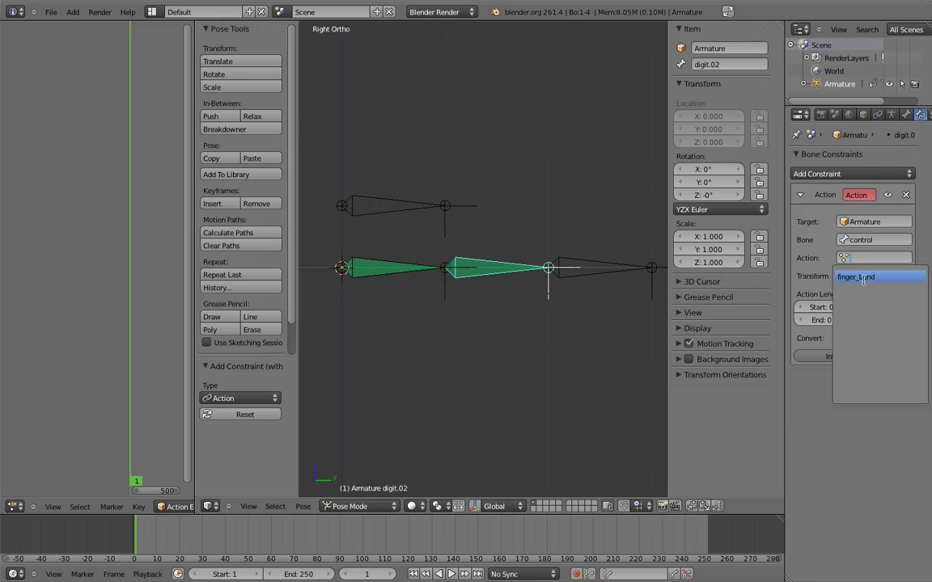
{"action": "left_click", "coordinate": [866, 276]}
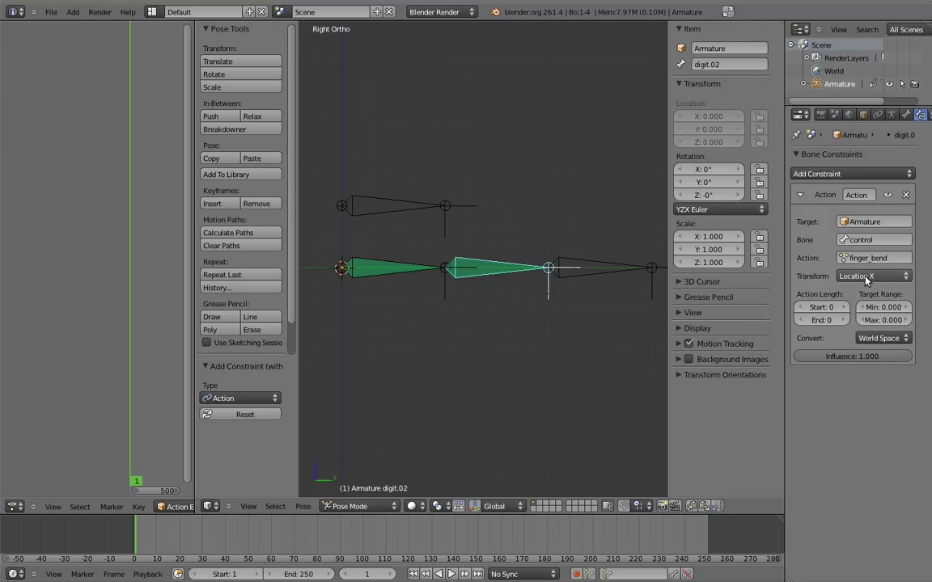
{"action": "left_click", "coordinate": [866, 277]}
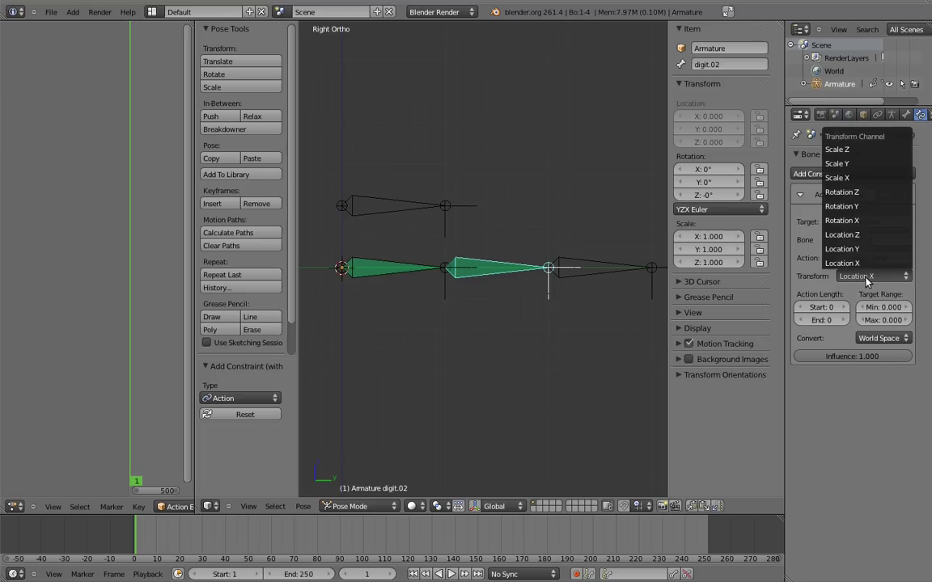
{"action": "left_click", "coordinate": [862, 165]}
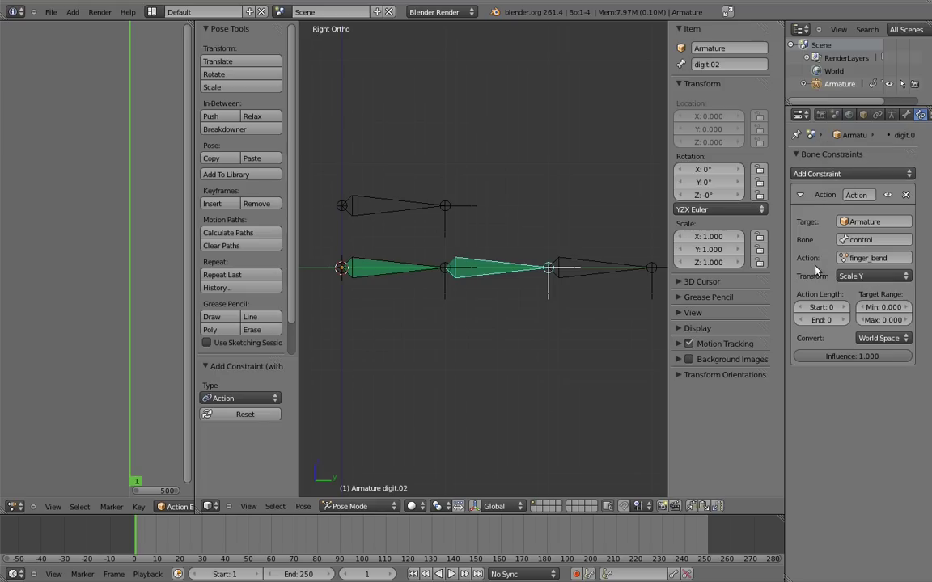
Step: Set the action length of digit.02's Action constraint to start at 1 and end at 11
{"action": "left_click", "coordinate": [831, 307]}
{"action": "type", "text": "1"}
{"action": "left_click", "coordinate": [829, 320]}
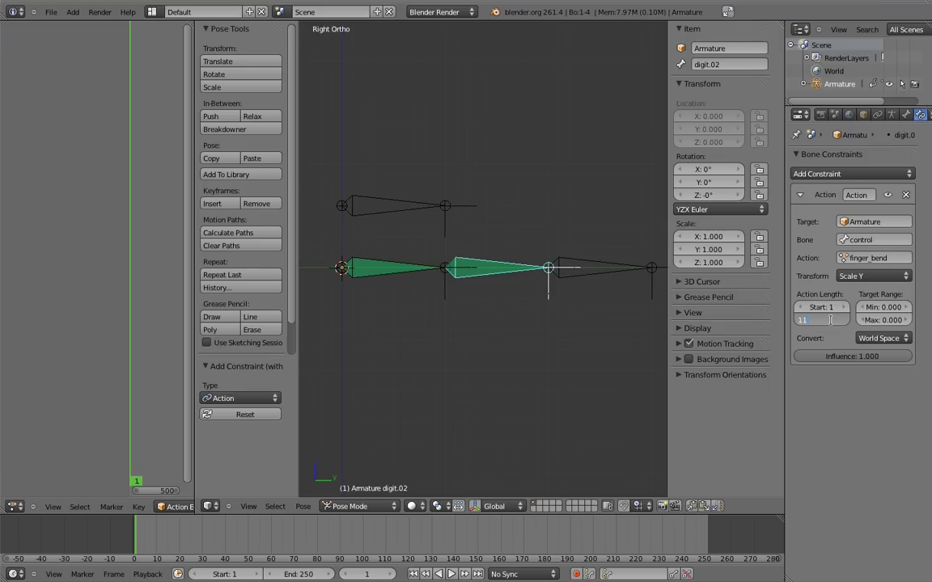
{"action": "key", "text": "Return"}
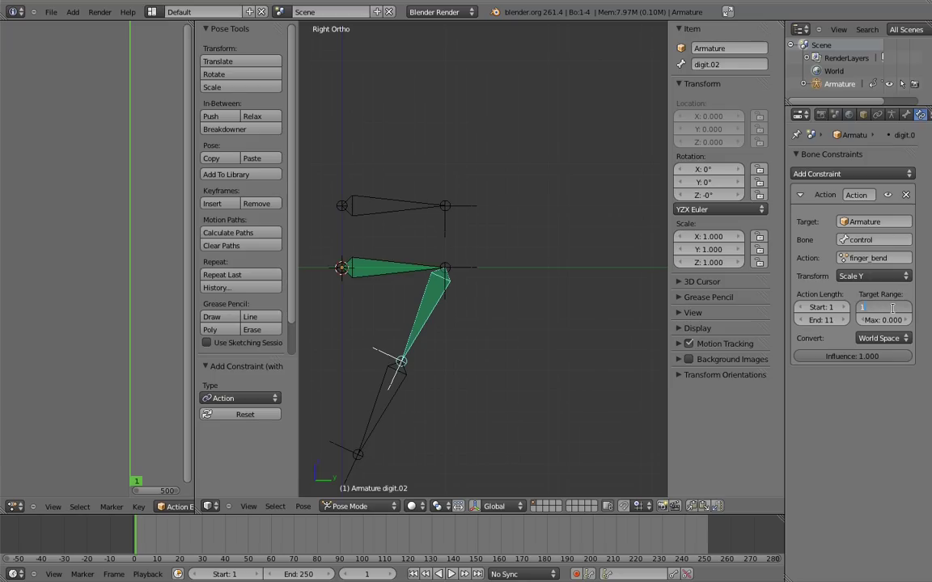
Step: Set the constraint's target range to min 1.000 and max 0.500, and test the bend by temporarily scaling the control bone
{"action": "left_click", "coordinate": [900, 307]}
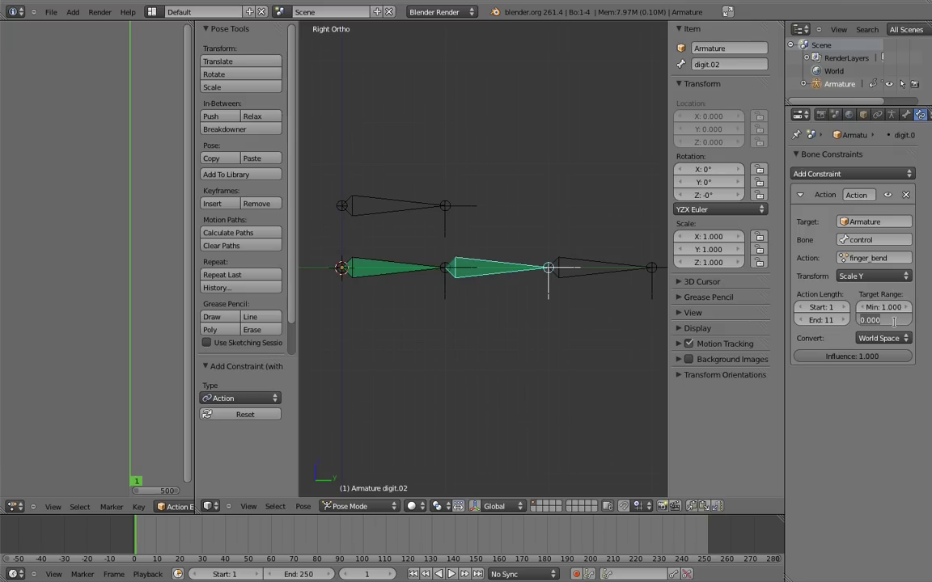
{"action": "left_click", "coordinate": [888, 320]}
{"action": "type", "text": "0.5"}
{"action": "key", "text": "Return"}
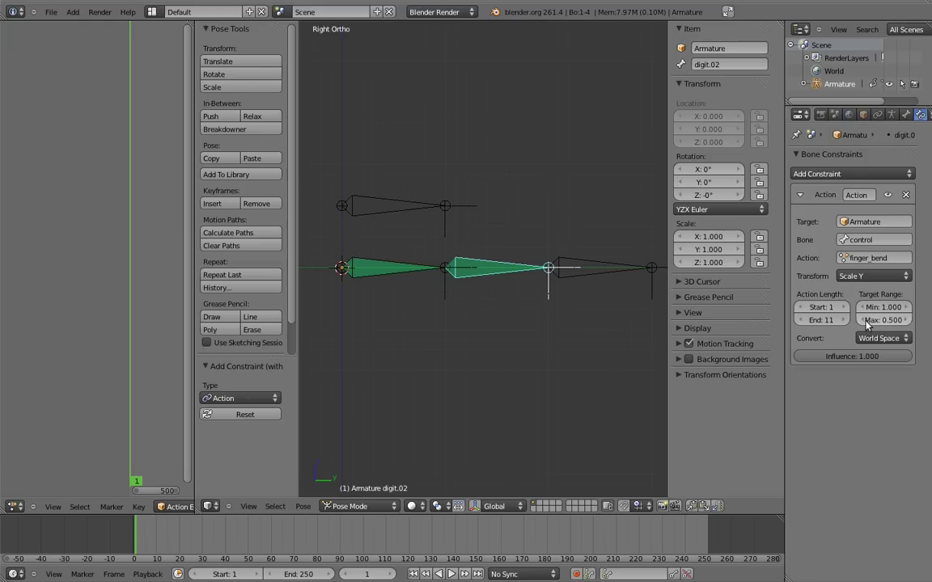
{"action": "right_click", "coordinate": [396, 193]}
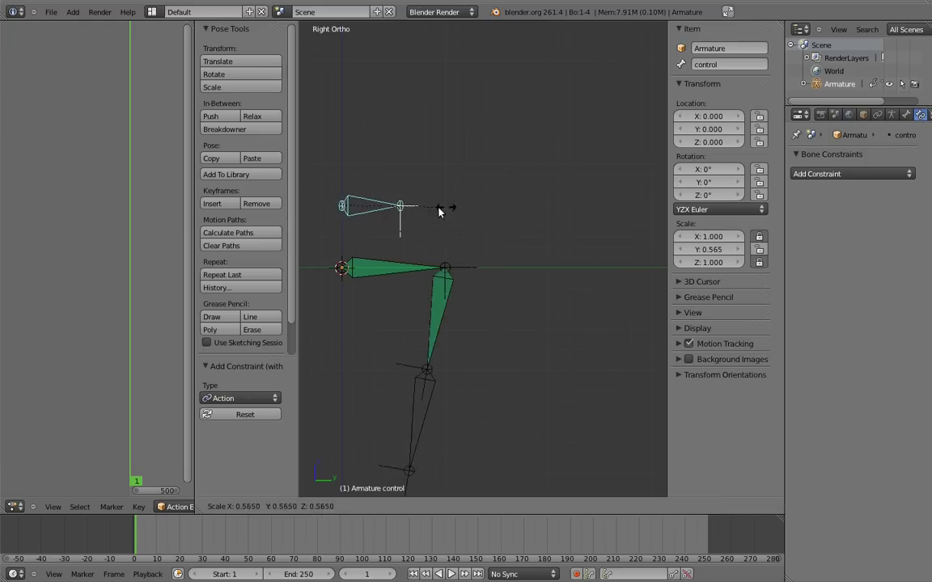
{"action": "right_click", "coordinate": [538, 221]}
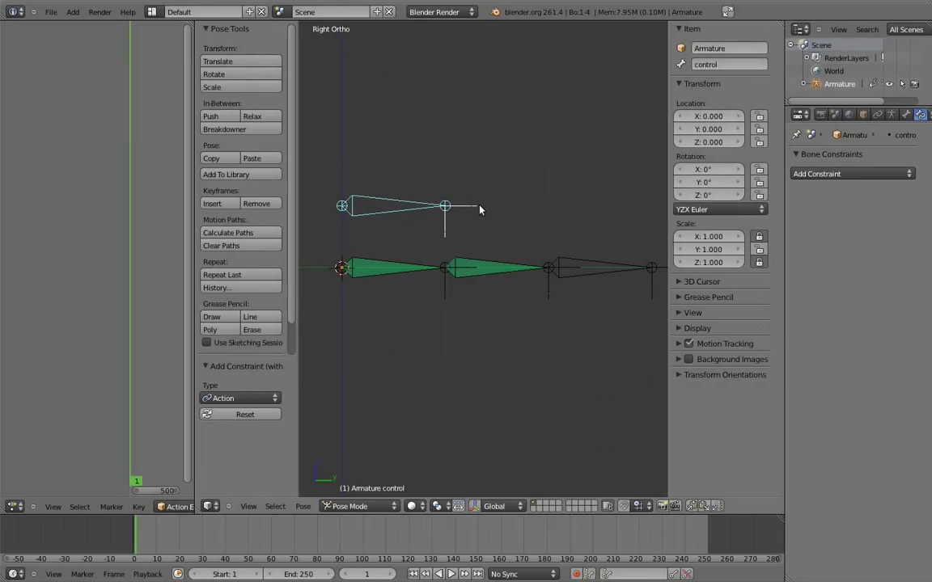
Step: Copy digit.02's Action constraint to digit.03 and check the constraint settings on digit.03
{"action": "right_click", "coordinate": [594, 266]}
{"action": "right_click", "coordinate": [485, 269], "text": "shift"}
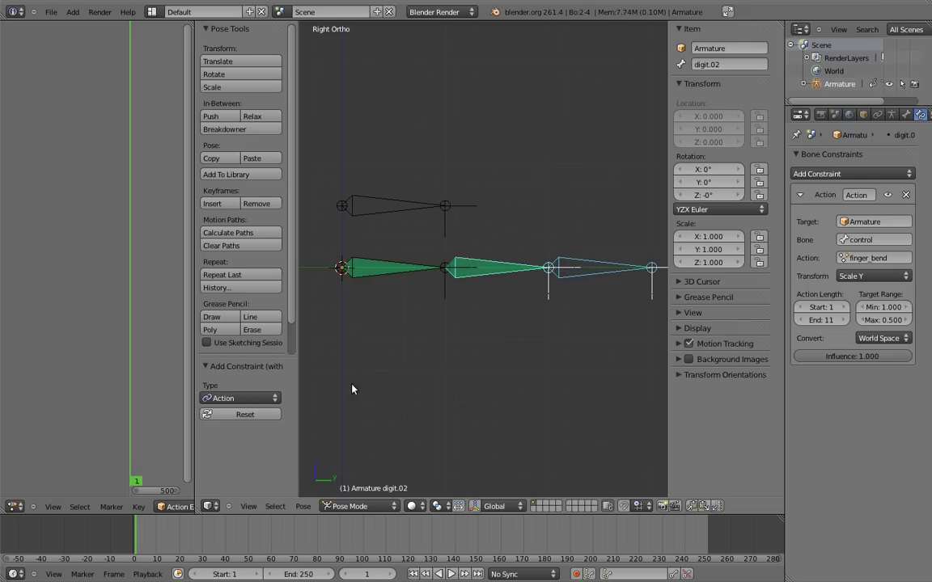
{"action": "left_click", "coordinate": [303, 507]}
{"action": "mouse_move", "coordinate": [353, 239]}
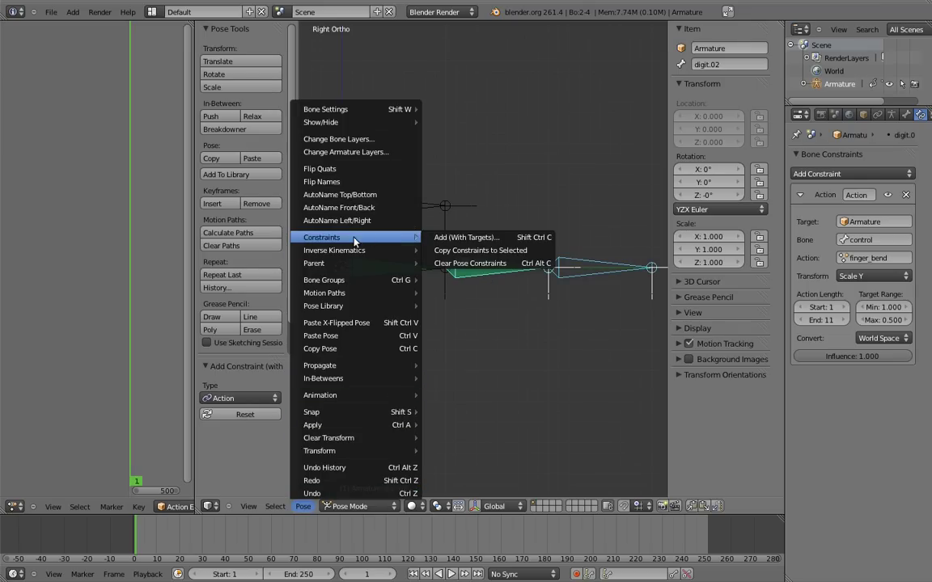
{"action": "left_click", "coordinate": [492, 252]}
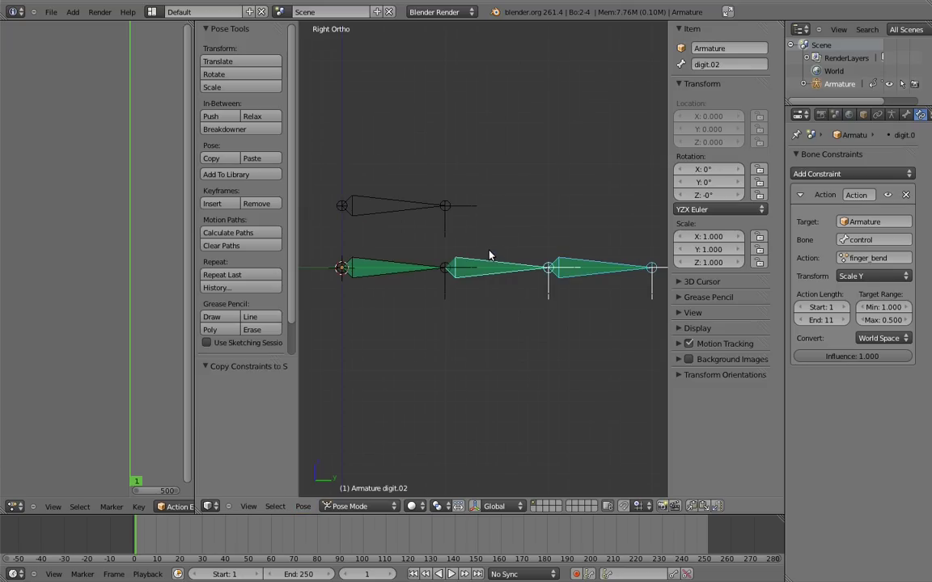
{"action": "right_click", "coordinate": [592, 267]}
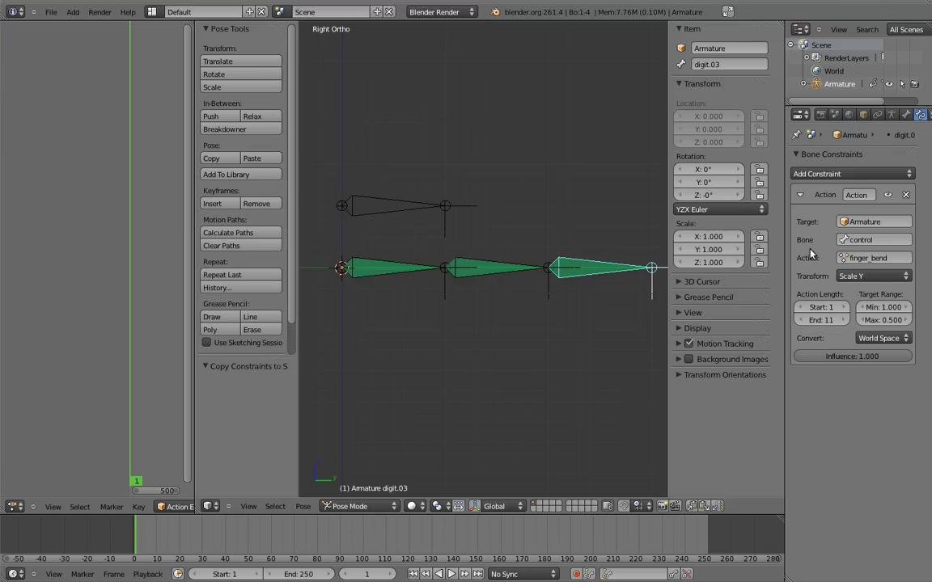
Step: Scale the control bone to about 0.687 in Y and rotate it freely to test the finger's curl and rotation
{"action": "right_click", "coordinate": [448, 207]}
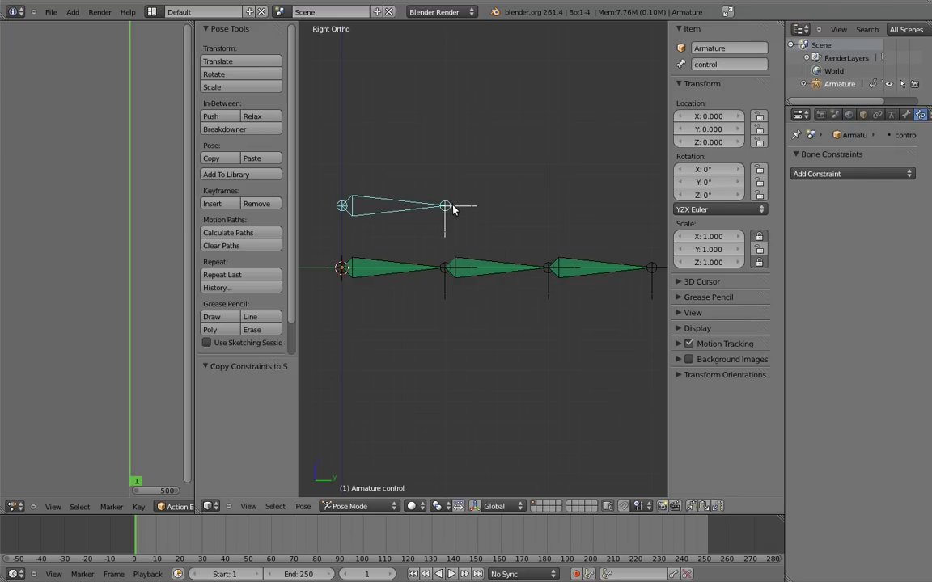
{"action": "key", "text": "s"}
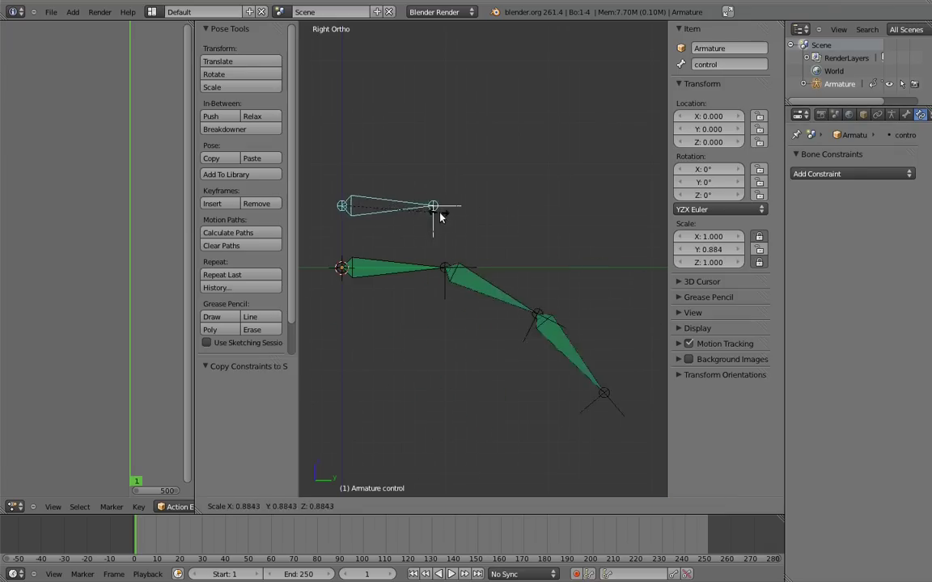
{"action": "left_click", "coordinate": [414, 210]}
{"action": "key", "text": "r"}
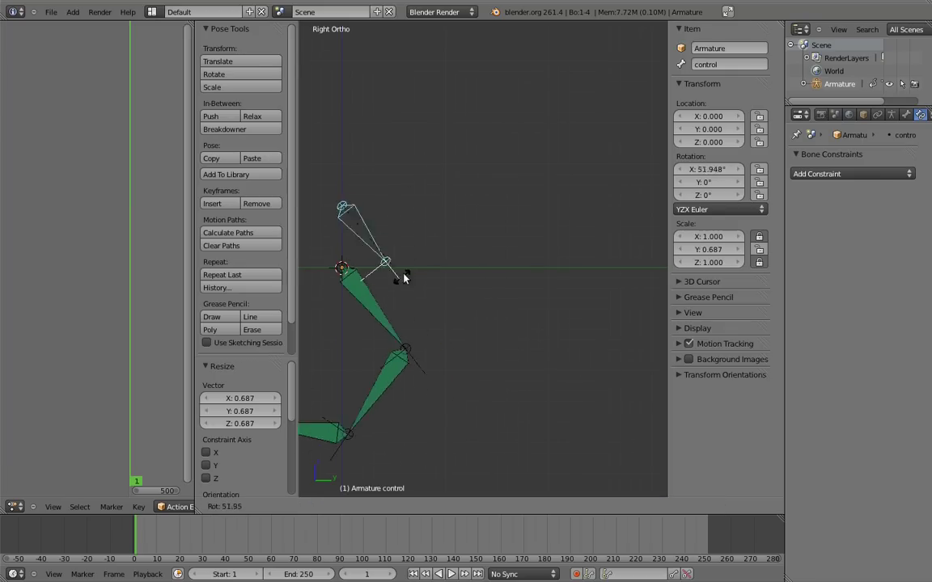
{"action": "left_click", "coordinate": [373, 236]}
{"action": "key", "text": "r"}
{"action": "key", "text": "r"}
{"action": "key", "text": "r"}
{"action": "left_click", "coordinate": [417, 275]}
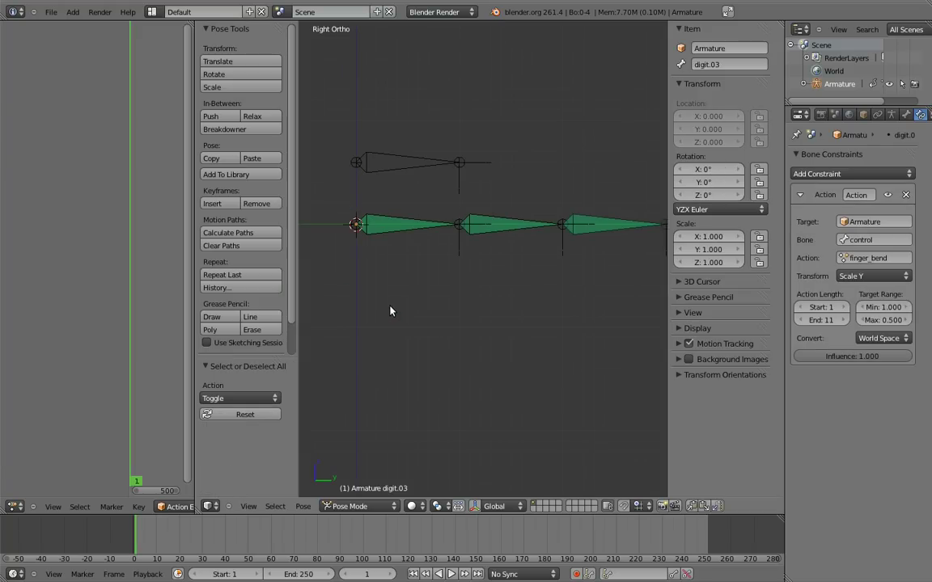
Step: Scale the control bone to about 0.791 in Y to curl the finger partway
{"action": "key", "text": "Home"}
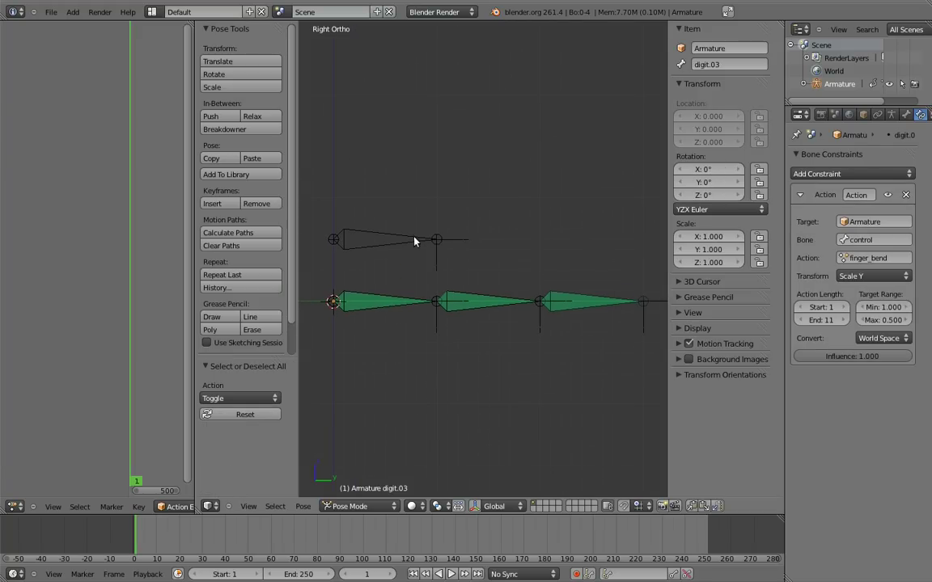
{"action": "right_click", "coordinate": [422, 243]}
{"action": "key", "text": "s"}
{"action": "left_click", "coordinate": [455, 248]}
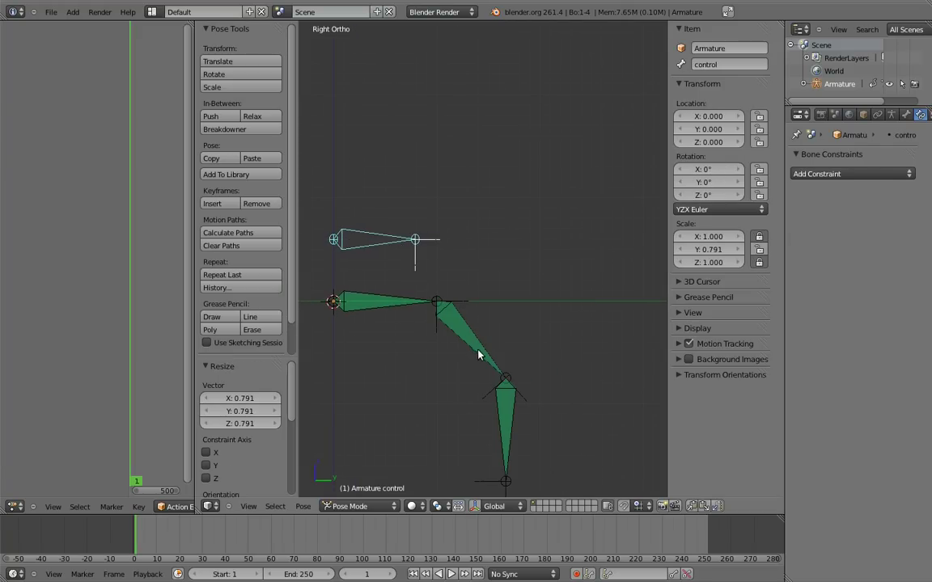
Step: Rotate digit.02 and digit.03 individually on top of the constrained curl, turning digit.03 by about -25.9°
{"action": "right_click", "coordinate": [478, 355]}
{"action": "key", "text": "r"}
{"action": "left_click", "coordinate": [448, 345]}
{"action": "right_click", "coordinate": [441, 441]}
{"action": "key", "text": "r"}
{"action": "left_click", "coordinate": [426, 412]}
Step: Scale the control bone to about 0.635 in Y to test the curl combined with the individual bone rotations
{"action": "right_click", "coordinate": [406, 251]}
{"action": "key", "text": "s"}
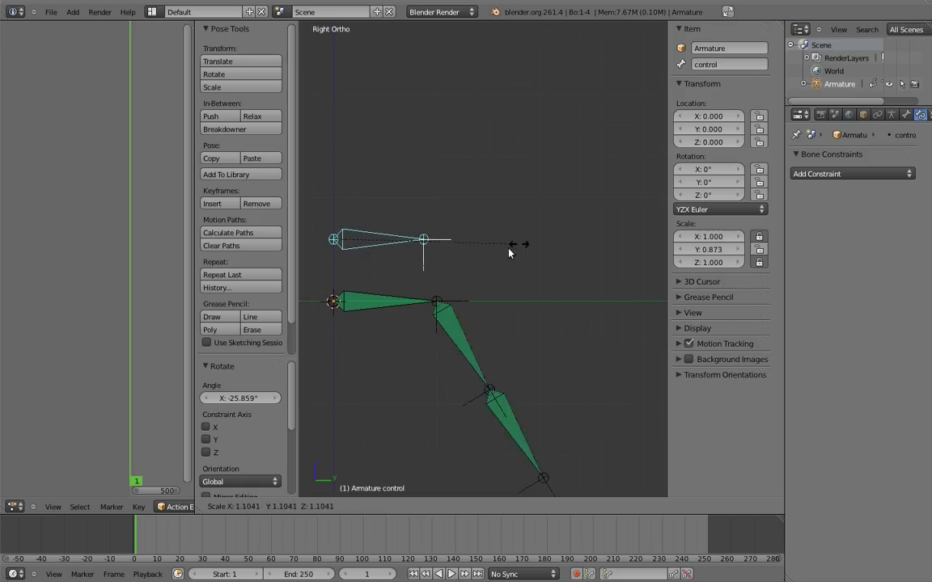
{"action": "left_click", "coordinate": [467, 261]}
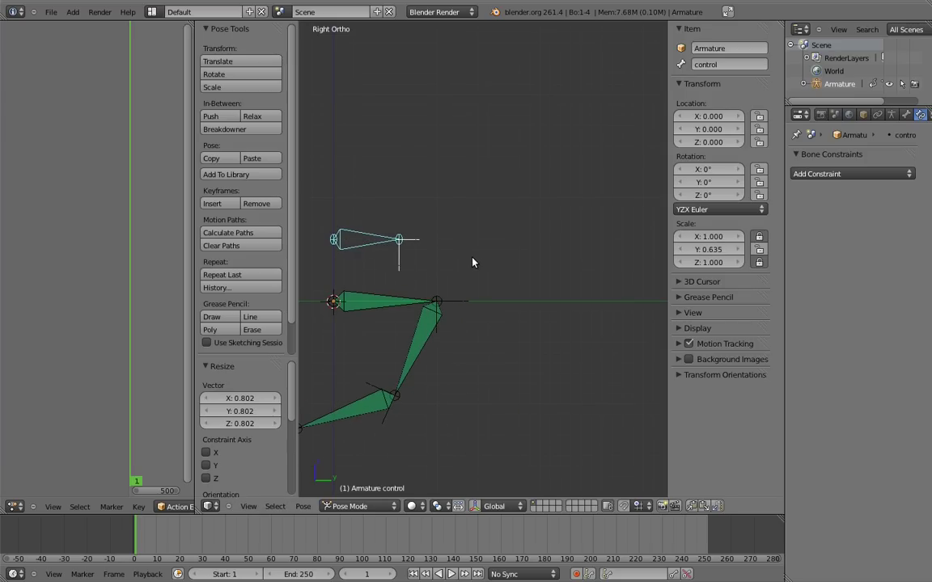
Step: Clear the scale and rotation of all bones to return the rig to its rest pose
{"action": "key", "text": "a"}
{"action": "key", "text": "alt+s"}
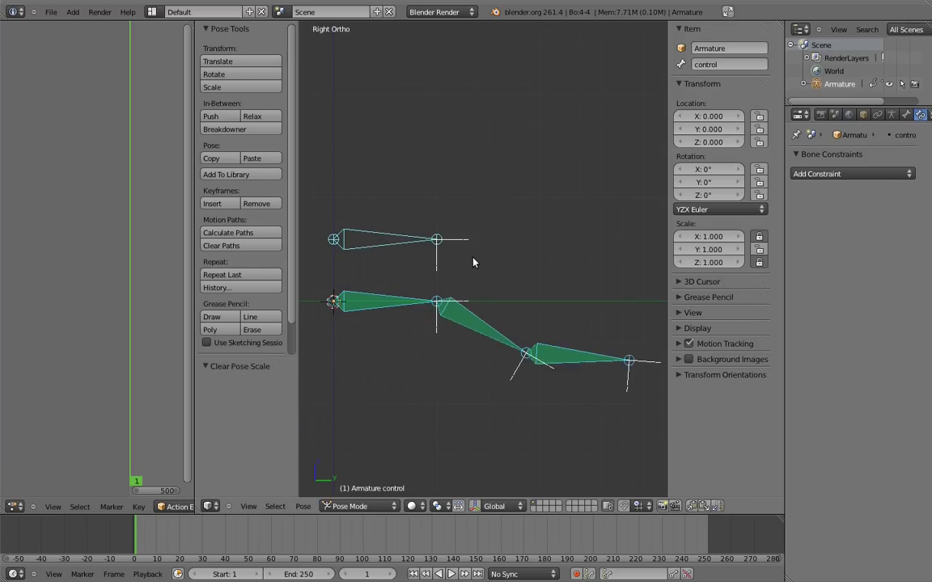
{"action": "key", "text": "alt+r"}
{"action": "key", "text": "a"}
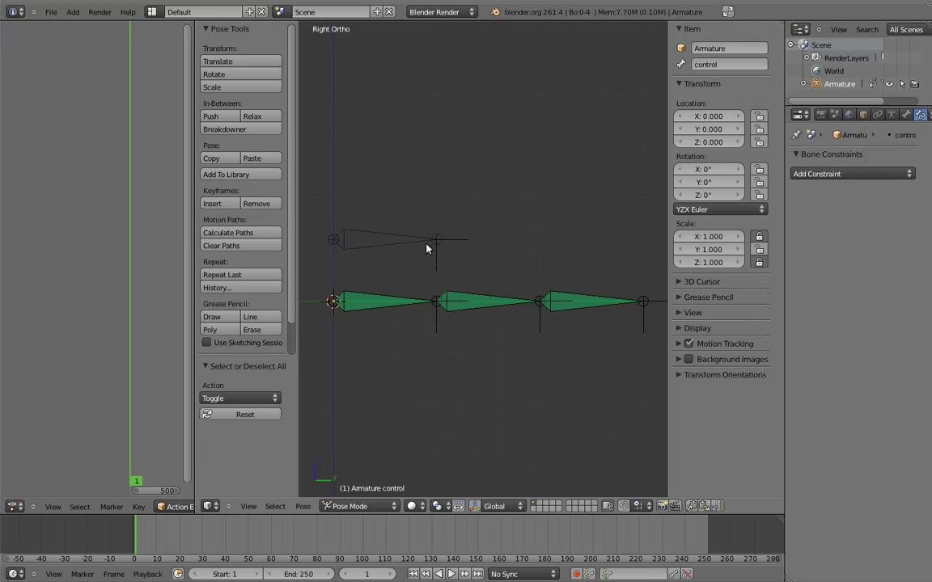
Step: In Edit Mode, lengthen the control bone by moving its tail 2.2 units along Y, to Y 3.200
{"action": "key", "text": "Tab"}
{"action": "scroll", "coordinate": [427, 245], "scroll_direction": "down", "scroll_amount": 2}
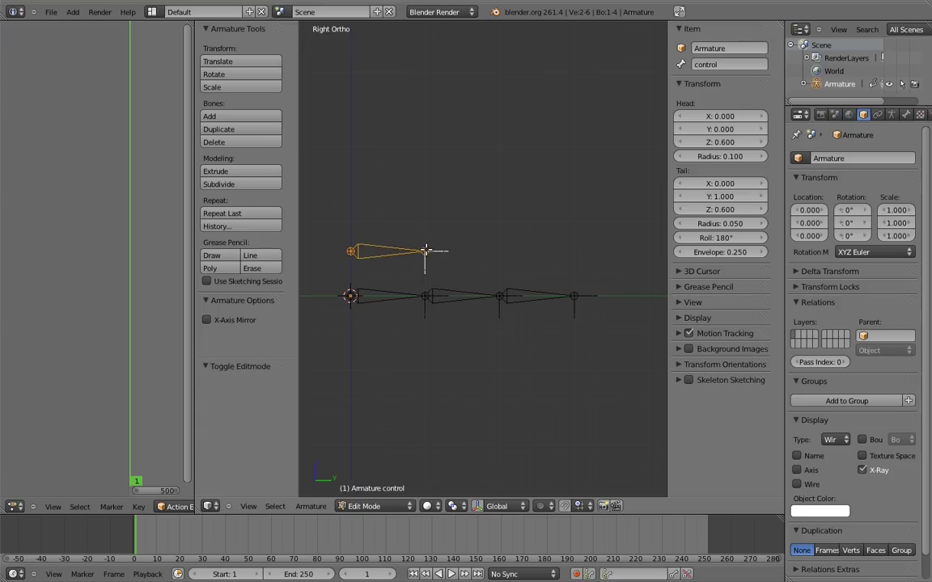
{"action": "right_click", "coordinate": [426, 249]}
{"action": "key", "text": "g"}
{"action": "key", "text": "y"}
{"action": "left_click", "coordinate": [599, 260]}
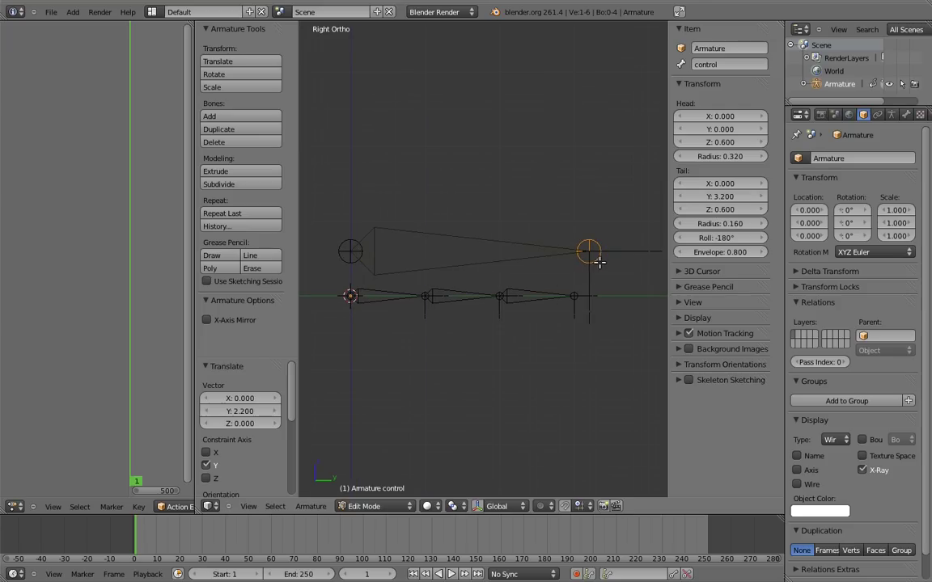
Step: Move the whole control bone along Z to height 0.000, overlapping the finger bones, and return to Pose Mode
{"action": "key", "text": "g"}
{"action": "key", "text": "z"}
{"action": "left_click", "coordinate": [468, 254]}
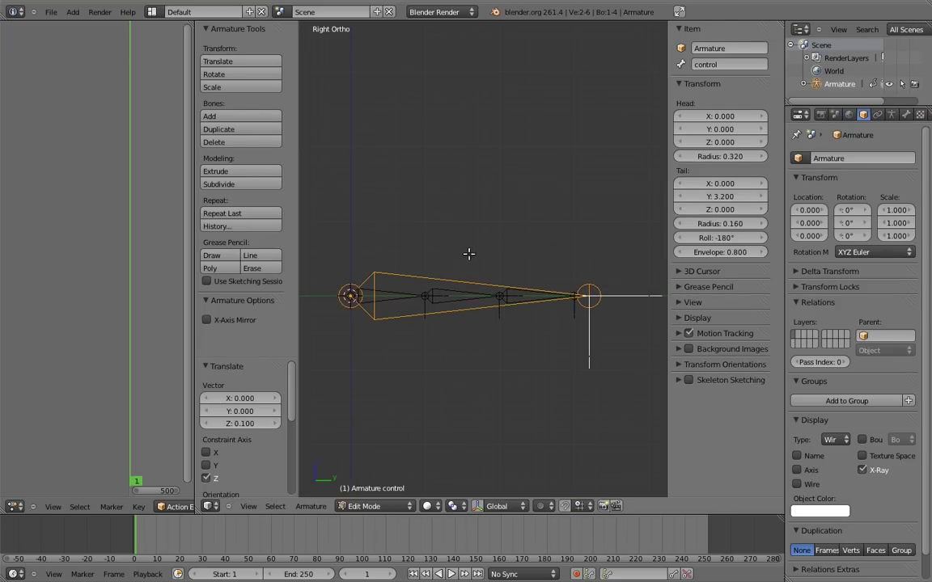
{"action": "key", "text": "ctrl+Tab"}
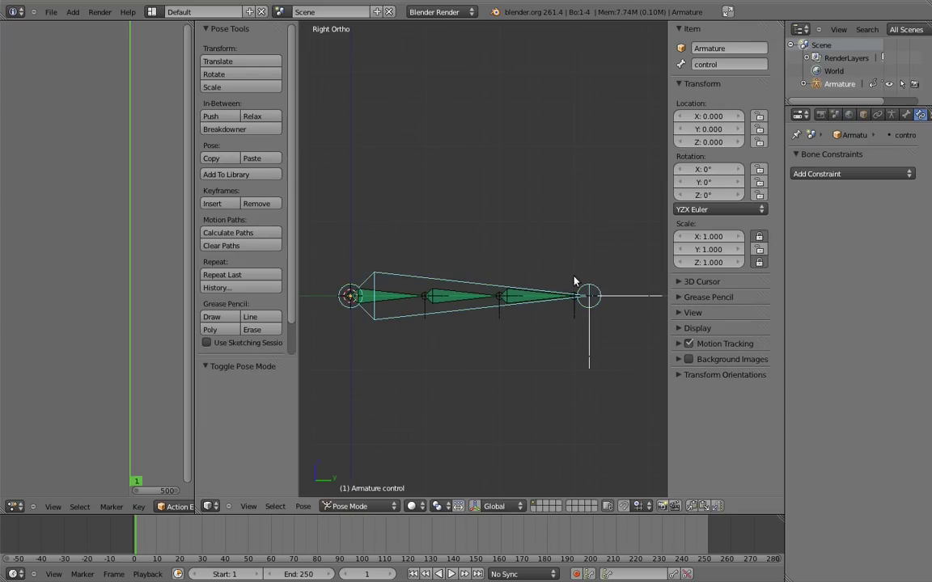
Step: Pose the finger by scaling the control bone to about 0.656 in Y and rotating it about 50.4° around X
{"action": "key", "text": "s"}
{"action": "left_click", "coordinate": [529, 294]}
{"action": "key", "text": "r"}
{"action": "left_click", "coordinate": [438, 395]}
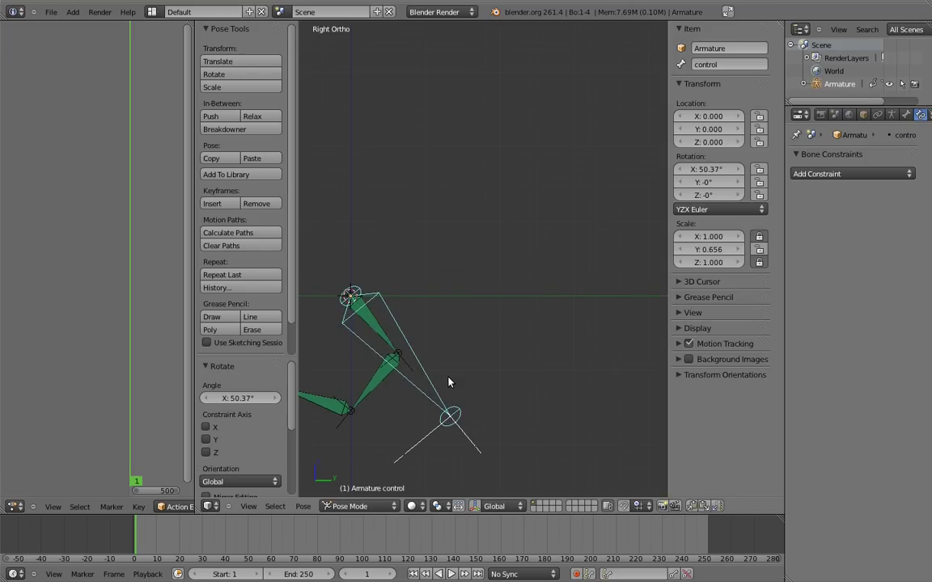